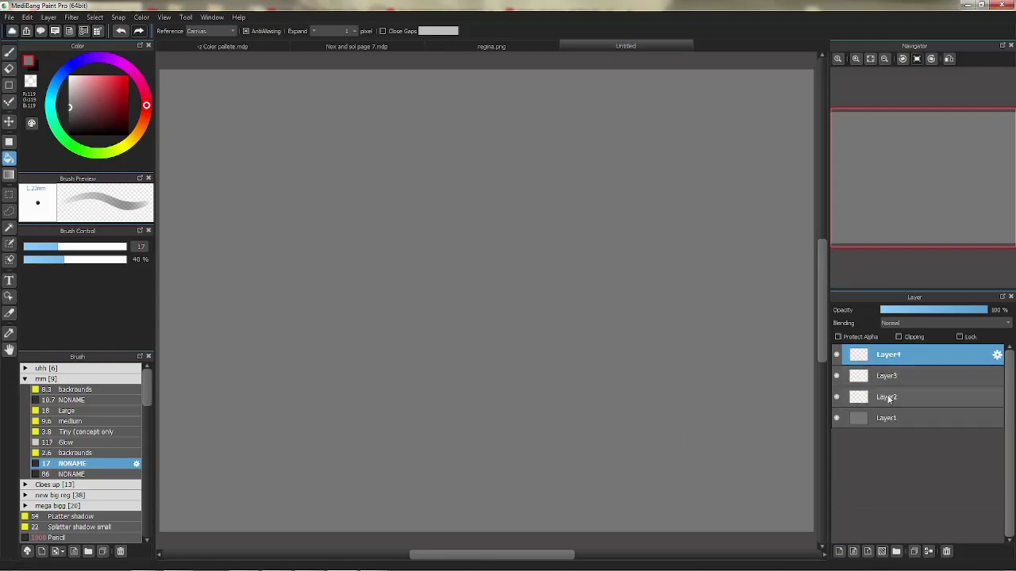
Step: On Layer2, sketch a round head with two eyes and side strokes in black using the 17 px brush
{"action": "scroll", "coordinate": [789, 77], "scroll_direction": "up", "scroll_amount": 3}
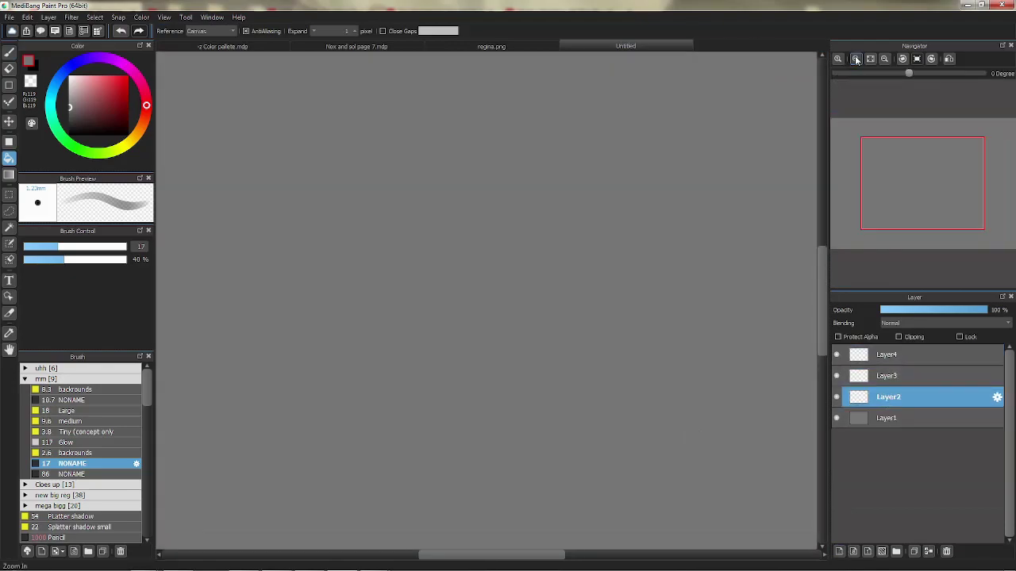
{"action": "left_click_drag", "start_coordinate": [923, 183], "coordinate": [877, 157]}
{"action": "key", "text": "x"}
{"action": "key", "text": "b"}
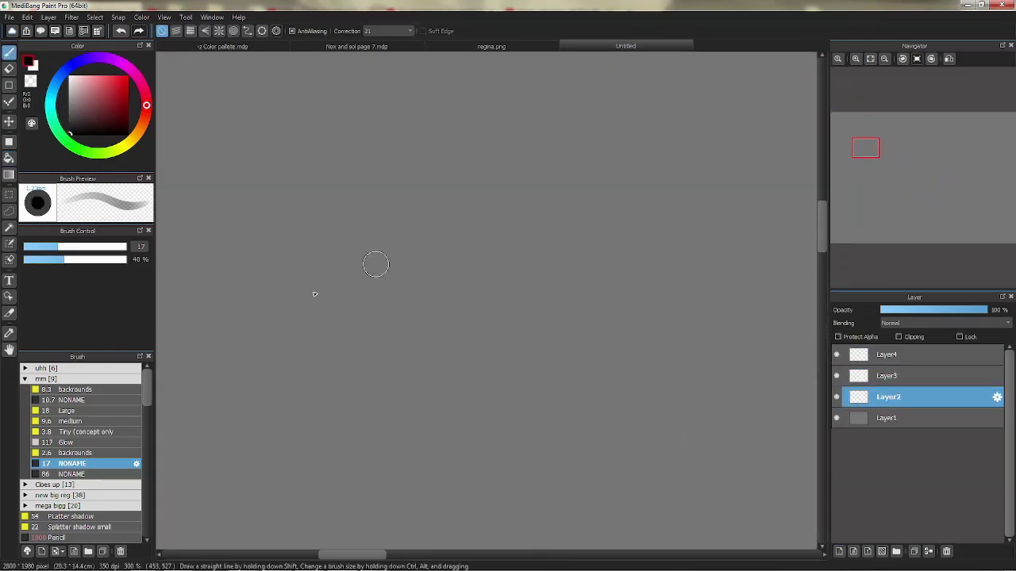
{"action": "mouse_move", "coordinate": [328, 245]}
{"action": "left_mouse_down"}
{"action": "mouse_move", "coordinate": [465, 211]}
{"action": "mouse_move", "coordinate": [460, 295]}
{"action": "left_mouse_up"}
{"action": "key", "text": "ctrl+z"}
{"action": "left_click_drag", "start_coordinate": [368, 316], "coordinate": [329, 251]}
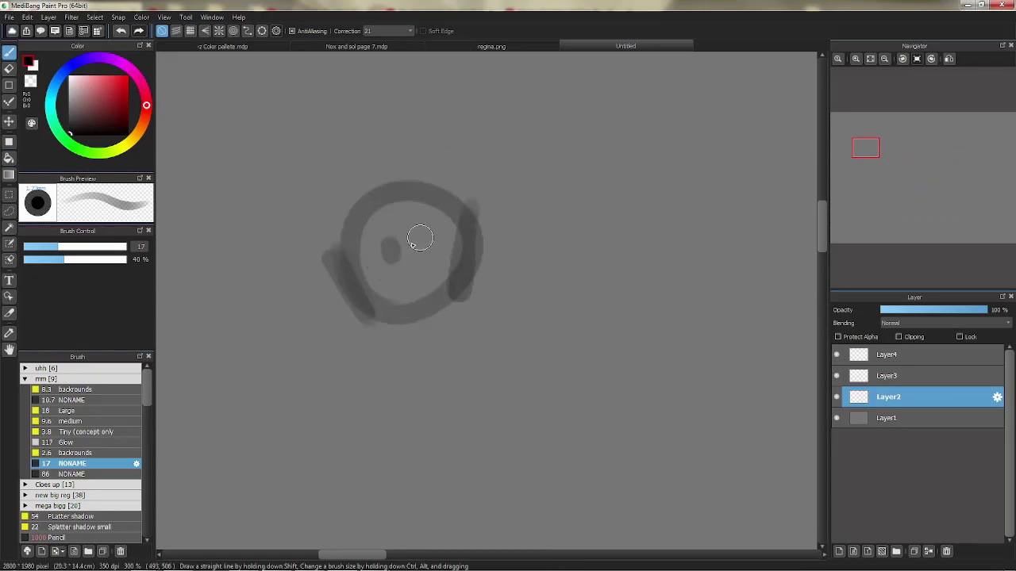
{"action": "left_click_drag", "start_coordinate": [438, 236], "coordinate": [441, 253]}
Step: Sketch the figure's neck, shoulder line, narrow torso and rounded hips below the head
{"action": "left_click_drag", "start_coordinate": [442, 313], "coordinate": [442, 243]}
{"action": "mouse_move", "coordinate": [433, 223]}
{"action": "left_mouse_down"}
{"action": "mouse_move", "coordinate": [442, 243]}
{"action": "mouse_move", "coordinate": [406, 266]}
{"action": "left_mouse_up"}
{"action": "left_click_drag", "start_coordinate": [341, 232], "coordinate": [363, 246]}
{"action": "key", "text": "ctrl+z"}
{"action": "key", "text": "ctrl+z"}
{"action": "mouse_move", "coordinate": [484, 226]}
{"action": "left_mouse_down"}
{"action": "mouse_move", "coordinate": [363, 262]}
{"action": "mouse_move", "coordinate": [469, 238]}
{"action": "left_mouse_up"}
{"action": "left_click_drag", "start_coordinate": [476, 252], "coordinate": [492, 361]}
{"action": "key", "text": "ctrl+z"}
{"action": "left_click_drag", "start_coordinate": [385, 281], "coordinate": [444, 350]}
{"action": "mouse_move", "coordinate": [373, 406]}
{"action": "left_mouse_down"}
{"action": "mouse_move", "coordinate": [456, 350]}
{"action": "mouse_move", "coordinate": [432, 452]}
{"action": "mouse_move", "coordinate": [372, 403]}
{"action": "left_mouse_up"}
{"action": "left_click_drag", "start_coordinate": [488, 353], "coordinate": [494, 390]}
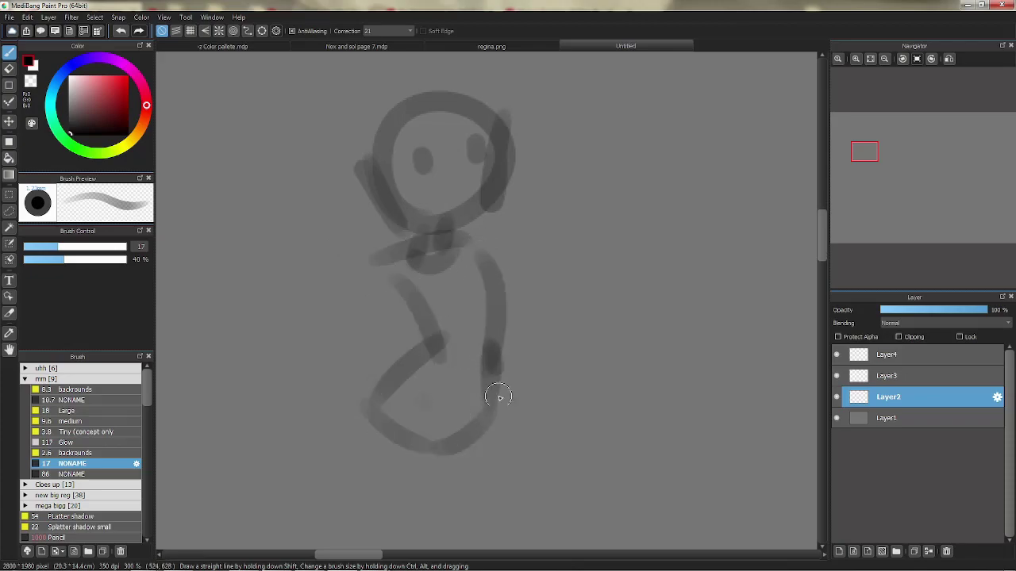
Step: Sketch the figure's two arms raised outward, each ending in an oval hand
{"action": "left_click", "coordinate": [884, 61]}
{"action": "mouse_move", "coordinate": [370, 261]}
{"action": "left_mouse_down"}
{"action": "mouse_move", "coordinate": [459, 146]}
{"action": "mouse_move", "coordinate": [450, 175]}
{"action": "left_mouse_up"}
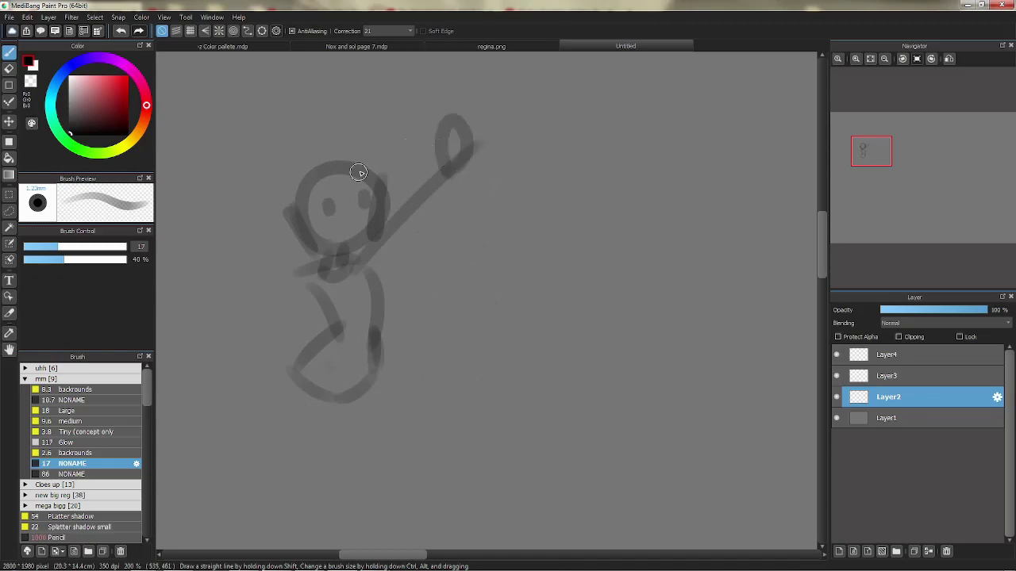
{"action": "scroll", "coordinate": [364, 168], "scroll_direction": "left", "scroll_amount": 3}
{"action": "mouse_move", "coordinate": [433, 282]}
{"action": "left_mouse_down"}
{"action": "mouse_move", "coordinate": [381, 142]}
{"action": "mouse_move", "coordinate": [369, 185]}
{"action": "mouse_move", "coordinate": [408, 190]}
{"action": "mouse_move", "coordinate": [476, 381]}
{"action": "left_mouse_up"}
{"action": "key", "text": "ctrl+z"}
{"action": "key", "text": "ctrl+z"}
{"action": "scroll", "coordinate": [619, 181], "scroll_direction": "right", "scroll_amount": 2}
{"action": "scroll", "coordinate": [619, 181], "scroll_direction": "up", "scroll_amount": 2}
{"action": "scroll", "coordinate": [471, 95], "scroll_direction": "down", "scroll_amount": 5}
{"action": "left_click_drag", "start_coordinate": [459, 330], "coordinate": [476, 372]}
{"action": "key", "text": "ctrl+z"}
{"action": "key", "text": "ctrl+z"}
Step: Sketch the figure's two spread legs with triangular feet, and a large arc over the head
{"action": "mouse_move", "coordinate": [403, 194]}
{"action": "left_mouse_down"}
{"action": "mouse_move", "coordinate": [425, 404]}
{"action": "mouse_move", "coordinate": [444, 445]}
{"action": "left_mouse_up"}
{"action": "scroll", "coordinate": [378, 283], "scroll_direction": "left", "scroll_amount": 3}
{"action": "scroll", "coordinate": [378, 283], "scroll_direction": "up", "scroll_amount": 1}
{"action": "left_click_drag", "start_coordinate": [445, 245], "coordinate": [329, 446]}
{"action": "mouse_move", "coordinate": [370, 391]}
{"action": "left_mouse_down"}
{"action": "mouse_move", "coordinate": [343, 444]}
{"action": "mouse_move", "coordinate": [378, 381]}
{"action": "left_mouse_up"}
{"action": "key", "text": "ctrl+z"}
{"action": "key", "text": "ctrl+z"}
{"action": "mouse_move", "coordinate": [530, 378]}
{"action": "left_mouse_down"}
{"action": "mouse_move", "coordinate": [537, 435]}
{"action": "mouse_move", "coordinate": [534, 381]}
{"action": "mouse_move", "coordinate": [517, 426]}
{"action": "mouse_move", "coordinate": [539, 464]}
{"action": "mouse_move", "coordinate": [536, 371]}
{"action": "left_mouse_up"}
{"action": "key", "text": "ctrl+z"}
{"action": "key", "text": "ctrl+z"}
{"action": "key", "text": "ctrl+z"}
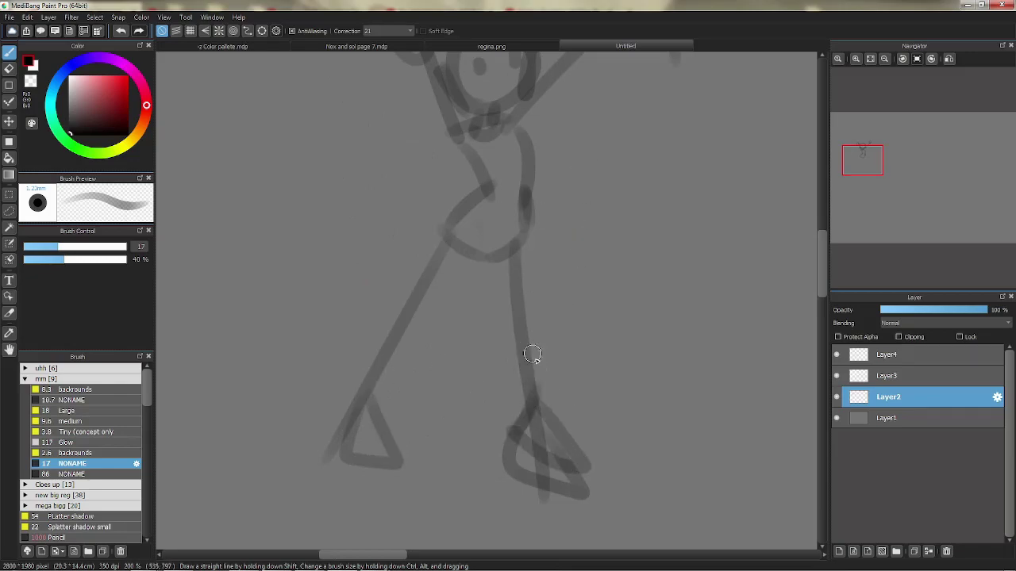
{"action": "scroll", "coordinate": [687, 181], "scroll_direction": "down", "scroll_amount": 4}
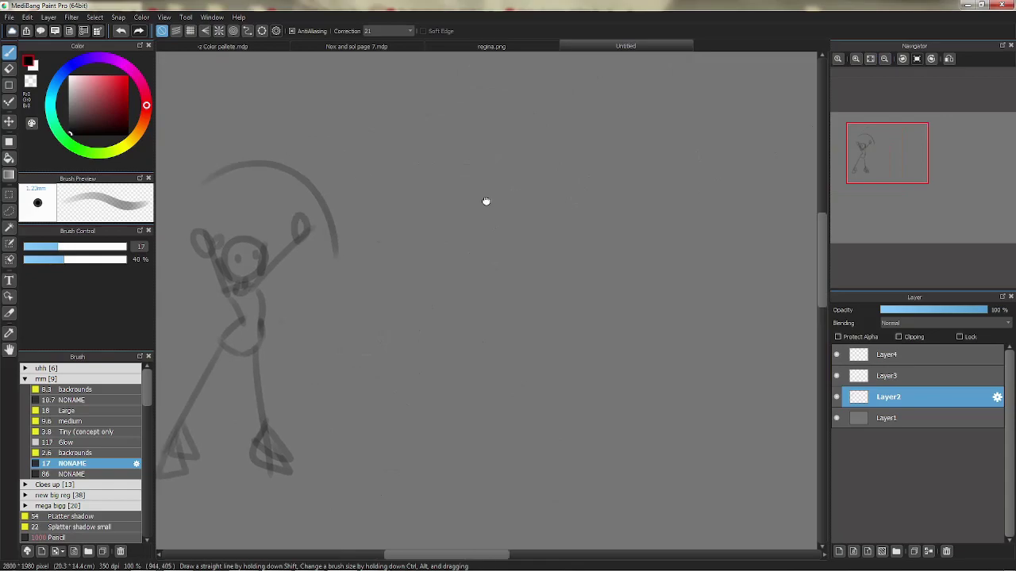
Step: Sketch a tilted oval above and beside the figure as the dragon's upper jaw
{"action": "left_click_drag", "start_coordinate": [389, 110], "coordinate": [357, 148]}
{"action": "left_click_drag", "start_coordinate": [429, 91], "coordinate": [386, 129]}
{"action": "key", "text": "ctrl+z"}
{"action": "left_click_drag", "start_coordinate": [436, 72], "coordinate": [413, 117]}
{"action": "left_click_drag", "start_coordinate": [414, 118], "coordinate": [465, 209]}
{"action": "key", "text": "ctrl+z"}
Step: Add a diagonal mouth line across the dragon's oval snout and a downward guide line for the lower jaw
{"action": "mouse_move", "coordinate": [448, 147]}
{"action": "left_mouse_down"}
{"action": "mouse_move", "coordinate": [460, 163]}
{"action": "mouse_move", "coordinate": [397, 230]}
{"action": "left_mouse_up"}
{"action": "left_click_drag", "start_coordinate": [456, 150], "coordinate": [425, 286]}
{"action": "key", "text": "ctrl+z"}
{"action": "key", "text": "ctrl+z"}
{"action": "key", "text": "ctrl+z"}
{"action": "left_click_drag", "start_coordinate": [450, 183], "coordinate": [418, 246]}
{"action": "key", "text": "ctrl+z"}
{"action": "mouse_move", "coordinate": [373, 176]}
{"action": "left_mouse_down"}
{"action": "mouse_move", "coordinate": [473, 214]}
{"action": "mouse_move", "coordinate": [378, 197]}
{"action": "mouse_move", "coordinate": [419, 212]}
{"action": "mouse_move", "coordinate": [453, 210]}
{"action": "left_mouse_up"}
{"action": "key", "text": "ctrl+z"}
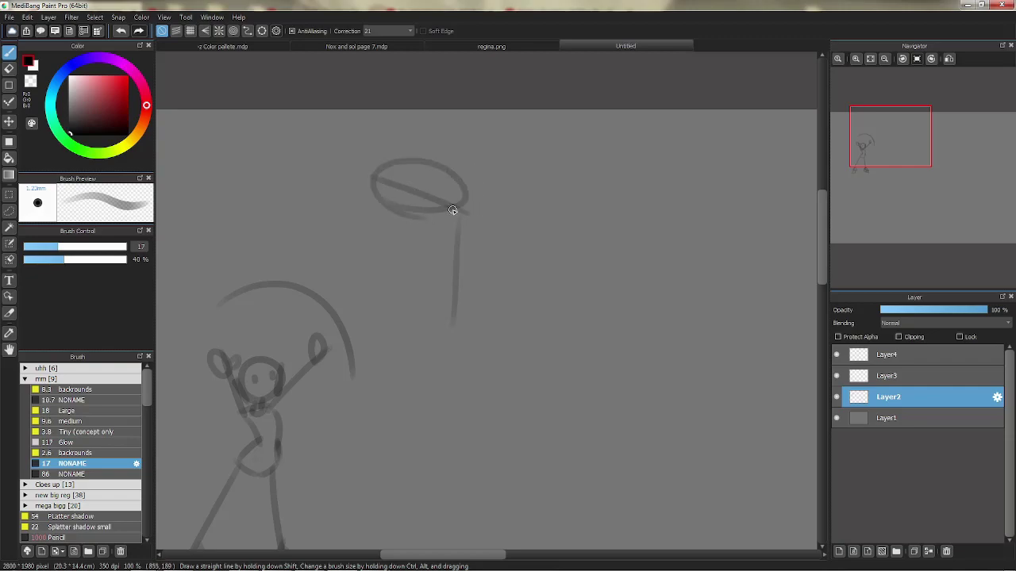
Step: Sketch the dragon's narrow oval lower jaw, arched neck and tilted oval chest
{"action": "left_click_drag", "start_coordinate": [501, 236], "coordinate": [440, 165]}
{"action": "mouse_move", "coordinate": [405, 119]}
{"action": "left_mouse_down"}
{"action": "mouse_move", "coordinate": [489, 229]}
{"action": "mouse_move", "coordinate": [424, 340]}
{"action": "mouse_move", "coordinate": [474, 226]}
{"action": "left_mouse_up"}
{"action": "key", "text": "ctrl+z"}
{"action": "mouse_move", "coordinate": [437, 253]}
{"action": "left_mouse_down"}
{"action": "mouse_move", "coordinate": [464, 228]}
{"action": "mouse_move", "coordinate": [433, 253]}
{"action": "left_mouse_up"}
{"action": "key", "text": "ctrl+z"}
{"action": "mouse_move", "coordinate": [445, 318]}
{"action": "left_mouse_down"}
{"action": "mouse_move", "coordinate": [397, 415]}
{"action": "mouse_move", "coordinate": [575, 421]}
{"action": "left_mouse_up"}
{"action": "key", "text": "ctrl+z"}
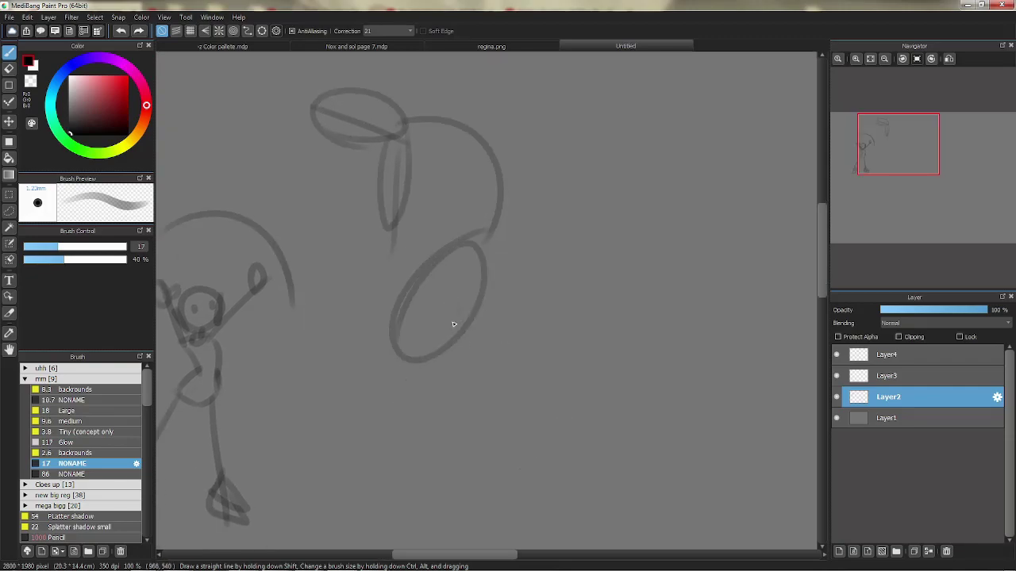
Step: Sketch the dragon's long S-shaped tail, small clawed arms and standing legs
{"action": "mouse_move", "coordinate": [453, 335]}
{"action": "left_mouse_down"}
{"action": "mouse_move", "coordinate": [595, 438]}
{"action": "mouse_move", "coordinate": [638, 310]}
{"action": "left_mouse_up"}
{"action": "key", "text": "ctrl+z"}
{"action": "mouse_move", "coordinate": [477, 251]}
{"action": "left_mouse_down"}
{"action": "mouse_move", "coordinate": [440, 297]}
{"action": "mouse_move", "coordinate": [460, 299]}
{"action": "left_mouse_up"}
{"action": "left_click_drag", "start_coordinate": [375, 371], "coordinate": [406, 478]}
{"action": "left_click_drag", "start_coordinate": [438, 423], "coordinate": [452, 481]}
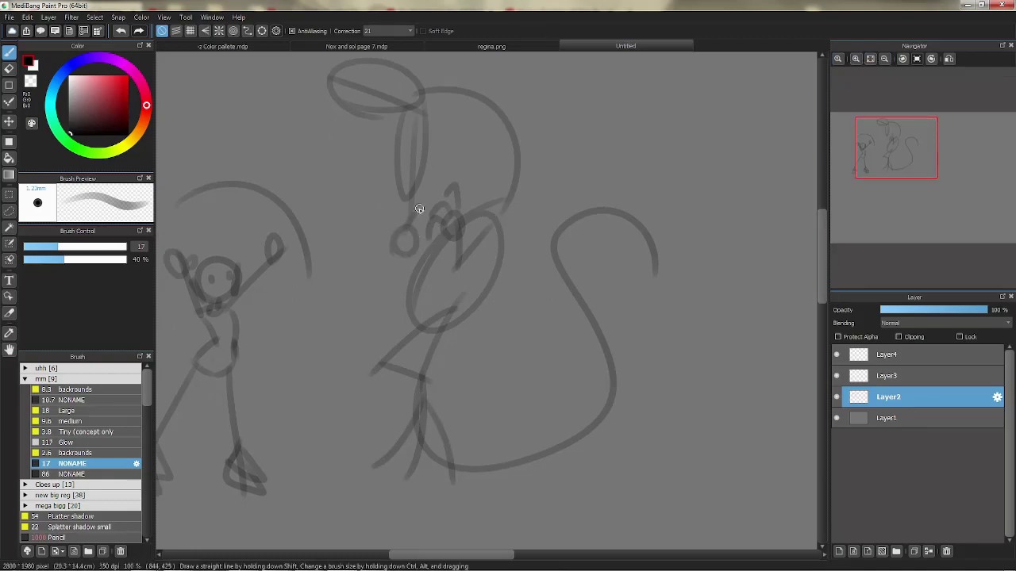
Step: Sketch the dragon's wings behind its back, its large rounded belly and a curled tail end
{"action": "mouse_move", "coordinate": [492, 236]}
{"action": "left_mouse_down"}
{"action": "mouse_move", "coordinate": [541, 214]}
{"action": "mouse_move", "coordinate": [607, 158]}
{"action": "mouse_move", "coordinate": [755, 311]}
{"action": "left_mouse_up"}
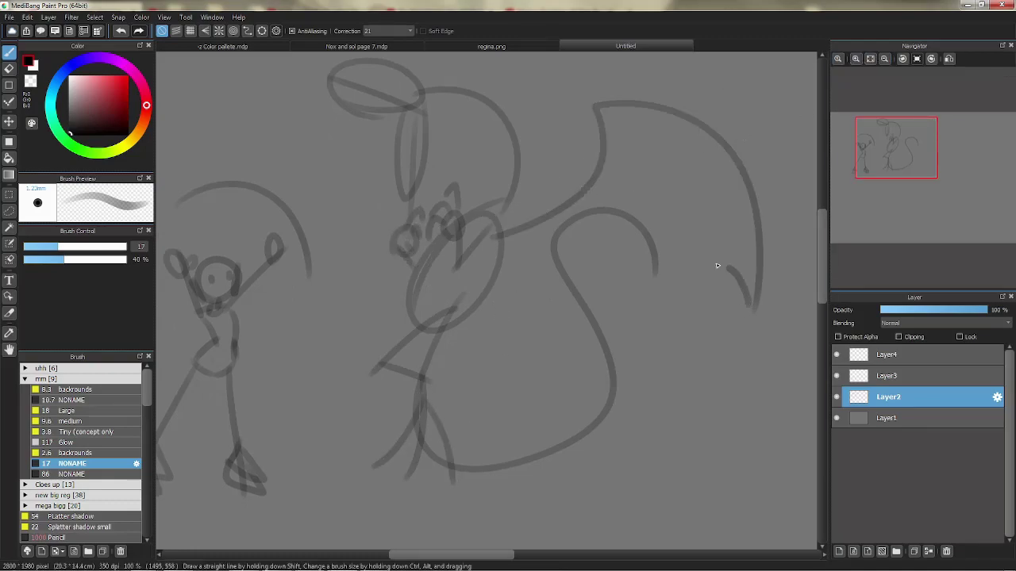
{"action": "left_click_drag", "start_coordinate": [667, 308], "coordinate": [500, 280]}
{"action": "left_click_drag", "start_coordinate": [502, 207], "coordinate": [565, 166]}
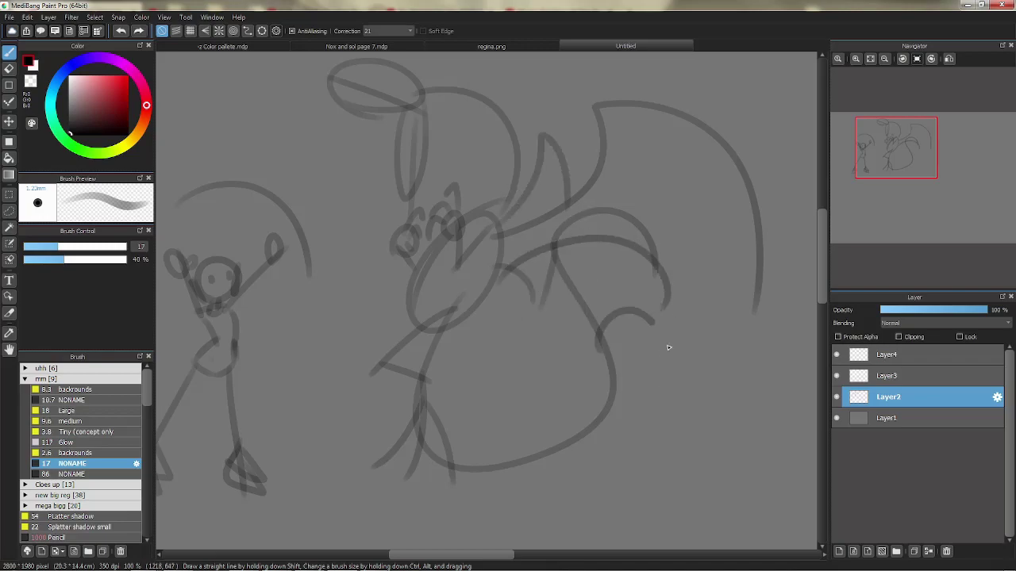
{"action": "mouse_move", "coordinate": [450, 323]}
{"action": "left_mouse_down"}
{"action": "mouse_move", "coordinate": [580, 450]}
{"action": "mouse_move", "coordinate": [682, 413]}
{"action": "left_mouse_up"}
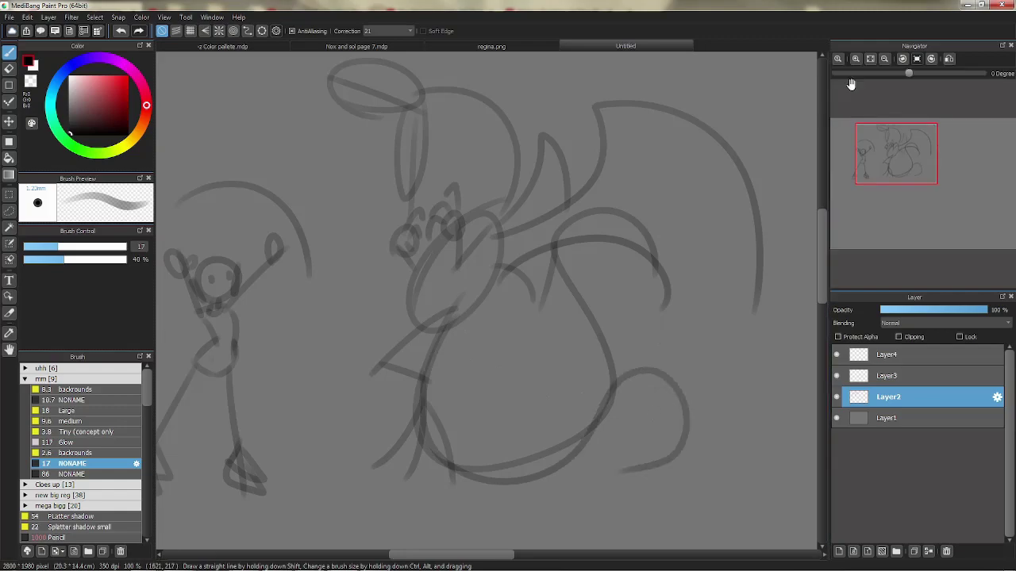
Step: Transform the Layer2 sketch, enlarging both characters to fill most of the canvas
{"action": "key", "text": "ctrl+minus"}
{"action": "key", "text": "ctrl+minus"}
{"action": "key", "text": "ctrl+minus"}
{"action": "left_click", "coordinate": [94, 17]}
{"action": "left_click", "coordinate": [119, 151]}
{"action": "left_click_drag", "start_coordinate": [402, 191], "coordinate": [402, 365]}
{"action": "mouse_move", "coordinate": [508, 294]}
{"action": "left_mouse_down"}
{"action": "mouse_move", "coordinate": [764, 121]}
{"action": "mouse_move", "coordinate": [747, 133]}
{"action": "left_mouse_up"}
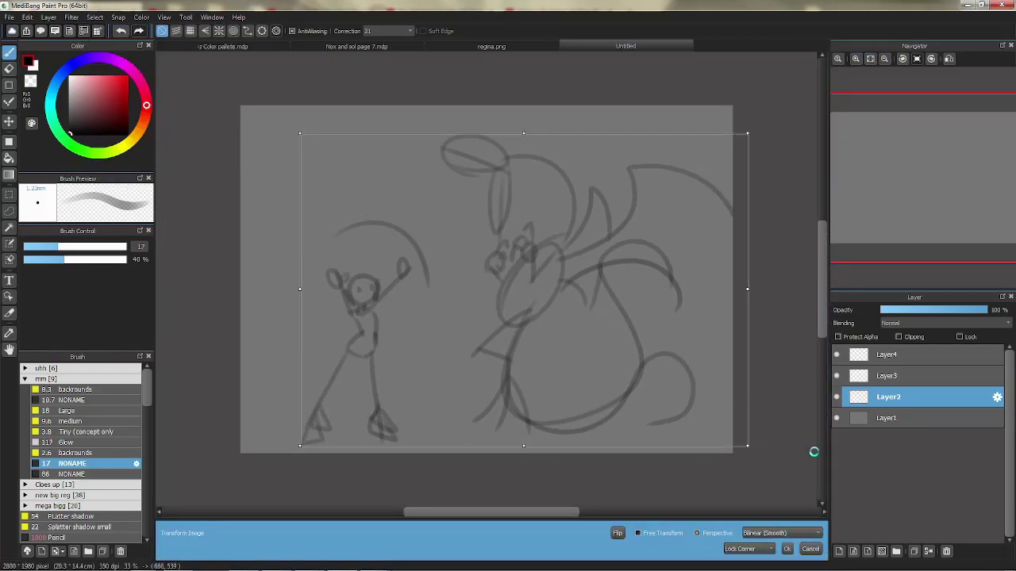
{"action": "key", "text": "Return"}
Step: On Layer4, ink the girl's head outline and ear in black with the 9.6 medium brush
{"action": "left_click", "coordinate": [87, 431]}
{"action": "scroll", "coordinate": [685, 91], "scroll_direction": "up", "scroll_amount": 3}
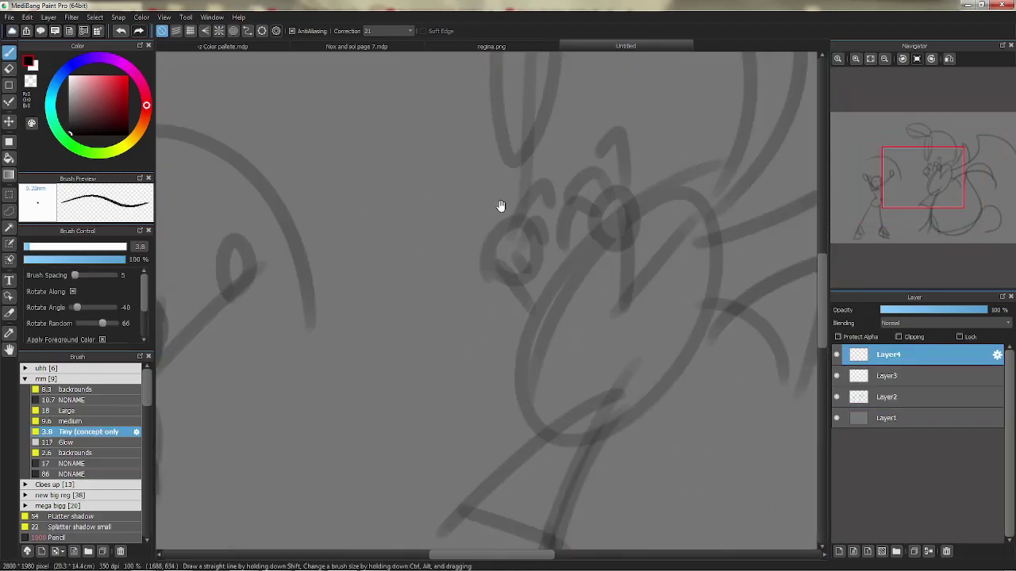
{"action": "left_click_drag", "start_coordinate": [437, 136], "coordinate": [442, 240]}
{"action": "left_click", "coordinate": [69, 421]}
{"action": "key", "text": "ctrl+z"}
{"action": "scroll", "coordinate": [445, 207], "scroll_direction": "up", "scroll_amount": 2}
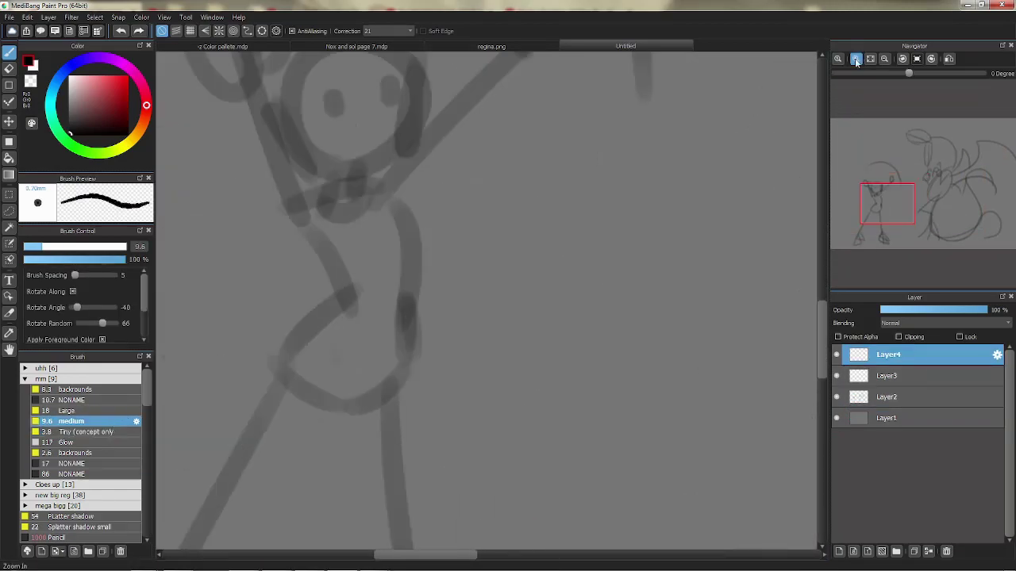
{"action": "left_click_drag", "start_coordinate": [475, 117], "coordinate": [471, 228]}
{"action": "key", "text": "ctrl+z"}
{"action": "mouse_move", "coordinate": [476, 127]}
{"action": "left_mouse_down"}
{"action": "mouse_move", "coordinate": [436, 272]}
{"action": "mouse_move", "coordinate": [469, 227]}
{"action": "mouse_move", "coordinate": [327, 260]}
{"action": "left_mouse_up"}
{"action": "key", "text": "ctrl+z"}
{"action": "mouse_move", "coordinate": [469, 130]}
{"action": "left_mouse_down"}
{"action": "mouse_move", "coordinate": [386, 110]}
{"action": "mouse_move", "coordinate": [334, 272]}
{"action": "mouse_move", "coordinate": [378, 226]}
{"action": "left_mouse_up"}
{"action": "key", "text": "ctrl+z"}
{"action": "mouse_move", "coordinate": [454, 69]}
{"action": "left_mouse_down"}
{"action": "mouse_move", "coordinate": [376, 170]}
{"action": "mouse_move", "coordinate": [373, 151]}
{"action": "mouse_move", "coordinate": [358, 186]}
{"action": "left_mouse_up"}
{"action": "key", "text": "ctrl+z"}
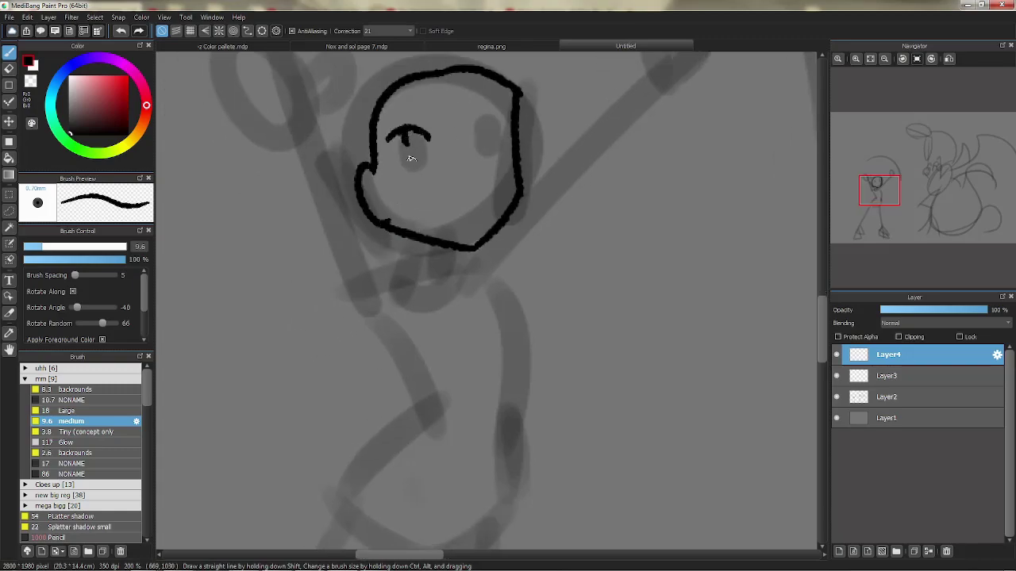
Step: Ink the girl's eyes with white highlights, and add her angled eyebrows, nose and small open mouth
{"action": "left_click_drag", "start_coordinate": [472, 140], "coordinate": [489, 152]}
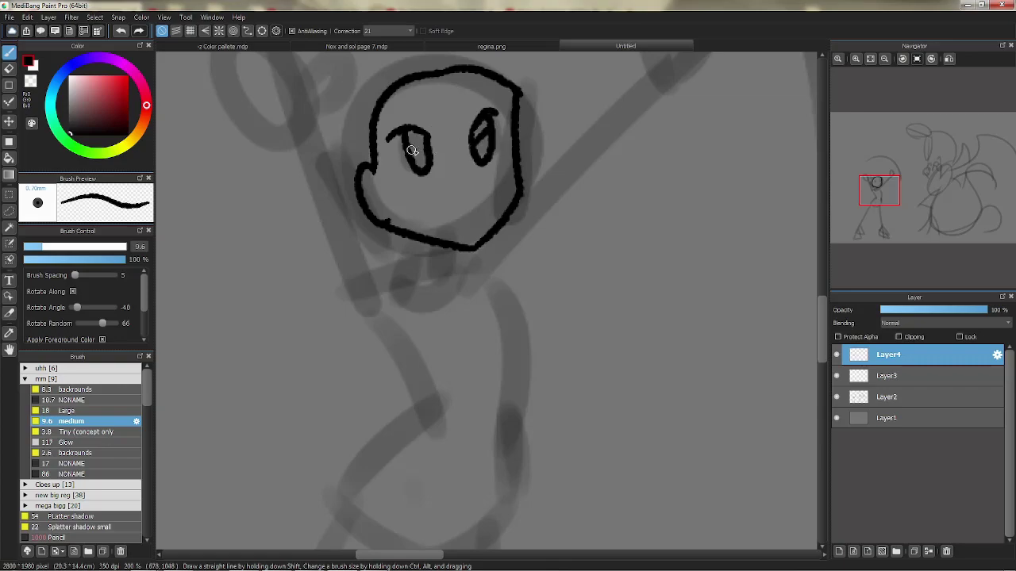
{"action": "key", "text": "x"}
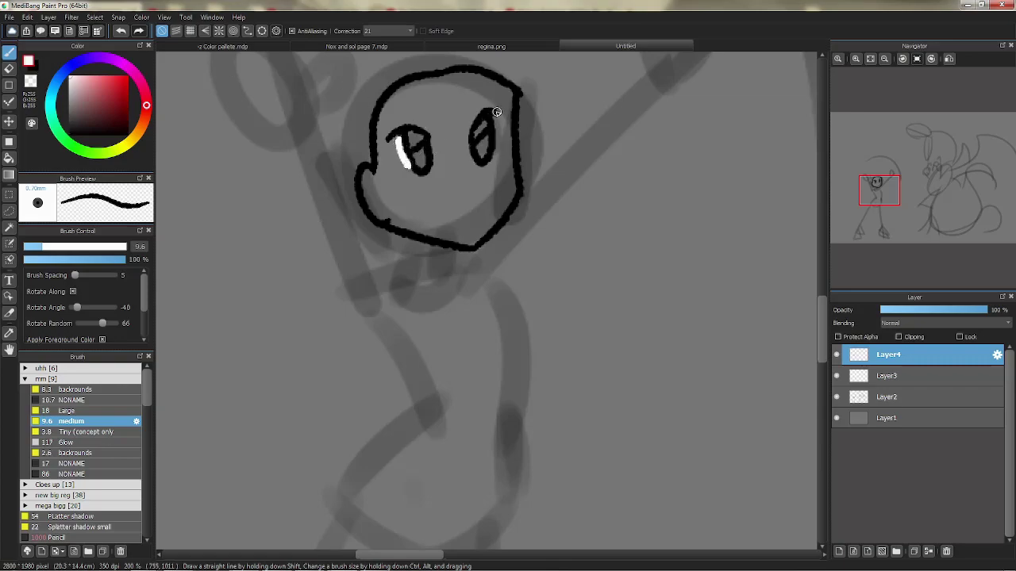
{"action": "key", "text": "x"}
{"action": "mouse_move", "coordinate": [386, 99]}
{"action": "left_mouse_down"}
{"action": "mouse_move", "coordinate": [433, 111]}
{"action": "mouse_move", "coordinate": [486, 79]}
{"action": "left_mouse_up"}
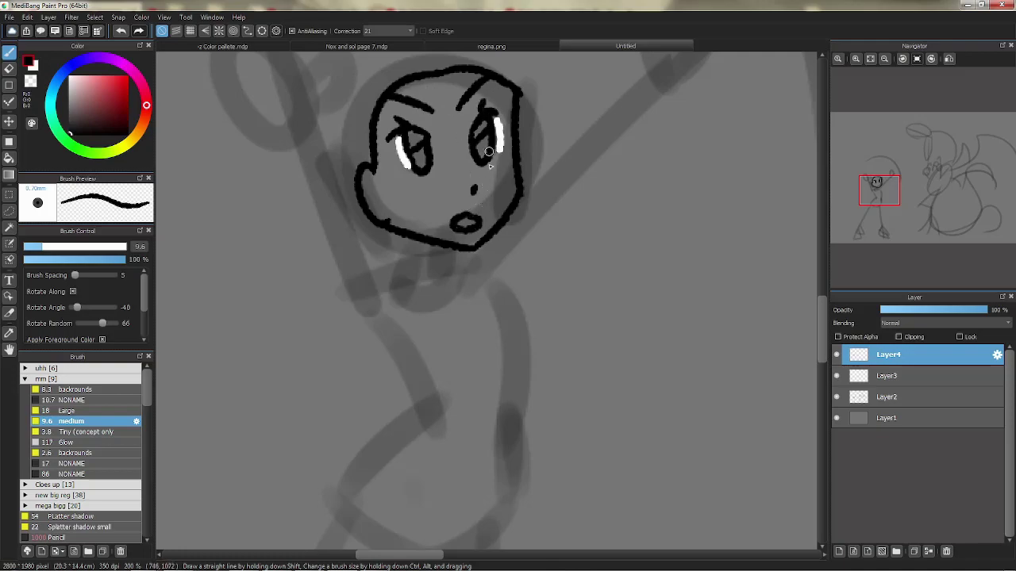
Step: Ink the girl's neck, shoulders and the open flap of her vest
{"action": "mouse_move", "coordinate": [435, 265]}
{"action": "left_mouse_down"}
{"action": "mouse_move", "coordinate": [406, 144]}
{"action": "mouse_move", "coordinate": [468, 189]}
{"action": "left_mouse_up"}
{"action": "key", "text": "ctrl+z"}
{"action": "left_click_drag", "start_coordinate": [380, 221], "coordinate": [352, 308]}
{"action": "mouse_move", "coordinate": [353, 307]}
{"action": "left_mouse_down"}
{"action": "mouse_move", "coordinate": [268, 245]}
{"action": "mouse_move", "coordinate": [322, 220]}
{"action": "left_mouse_up"}
{"action": "key", "text": "ctrl+z"}
Step: Ink the girl's open hand and raised arm on the side away from the dragon
{"action": "mouse_move", "coordinate": [352, 144]}
{"action": "left_mouse_down"}
{"action": "mouse_move", "coordinate": [424, 297]}
{"action": "mouse_move", "coordinate": [363, 216]}
{"action": "mouse_move", "coordinate": [331, 129]}
{"action": "left_mouse_up"}
{"action": "key", "text": "ctrl+z"}
{"action": "mouse_move", "coordinate": [331, 129]}
{"action": "left_mouse_down"}
{"action": "mouse_move", "coordinate": [371, 176]}
{"action": "mouse_move", "coordinate": [321, 160]}
{"action": "mouse_move", "coordinate": [336, 227]}
{"action": "mouse_move", "coordinate": [322, 177]}
{"action": "left_mouse_up"}
{"action": "left_click_drag", "start_coordinate": [381, 159], "coordinate": [403, 302]}
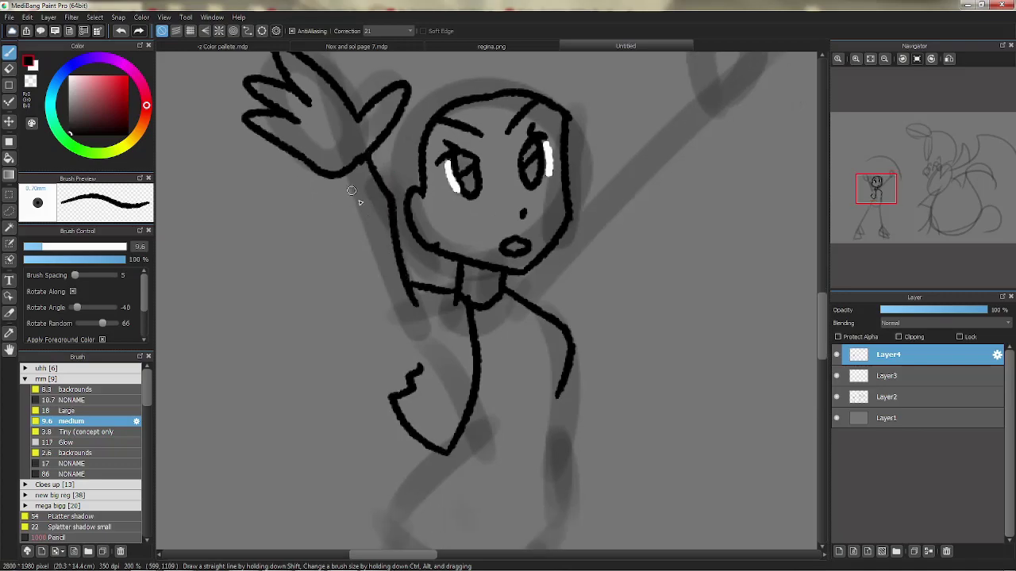
{"action": "left_click_drag", "start_coordinate": [311, 169], "coordinate": [411, 348]}
{"action": "key", "text": "ctrl+z"}
{"action": "key", "text": "ctrl+z"}
{"action": "mouse_move", "coordinate": [322, 176]}
{"action": "left_mouse_down"}
{"action": "mouse_move", "coordinate": [392, 280]}
{"action": "mouse_move", "coordinate": [420, 347]}
{"action": "left_mouse_up"}
{"action": "left_click_drag", "start_coordinate": [368, 143], "coordinate": [435, 324]}
{"action": "key", "text": "ctrl+z"}
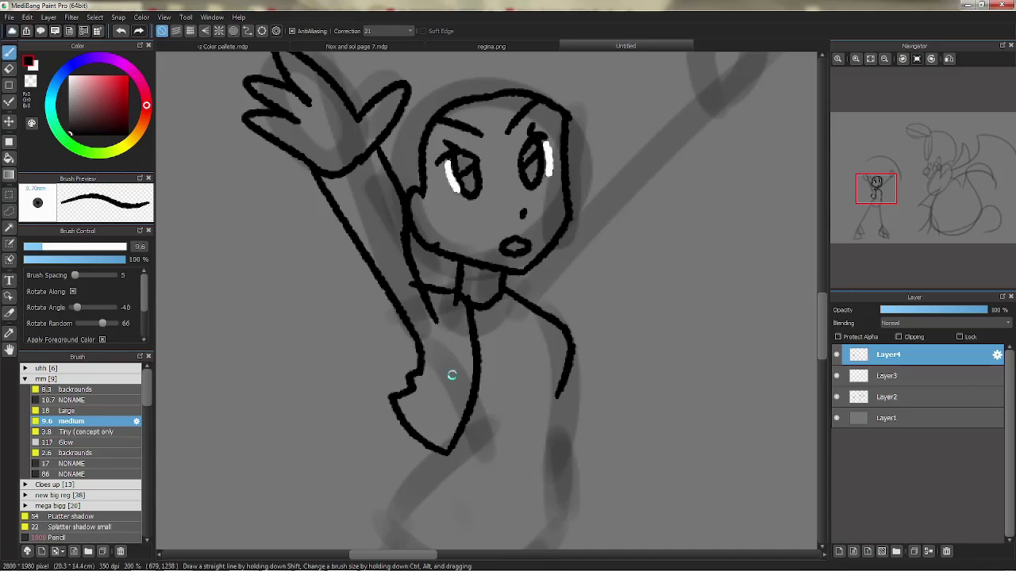
Step: Ink the side of the girl's torso down to the waist on the dragon's side
{"action": "left_click_drag", "start_coordinate": [436, 375], "coordinate": [346, 227]}
{"action": "key", "text": "ctrl+z"}
{"action": "left_click_drag", "start_coordinate": [470, 238], "coordinate": [462, 319]}
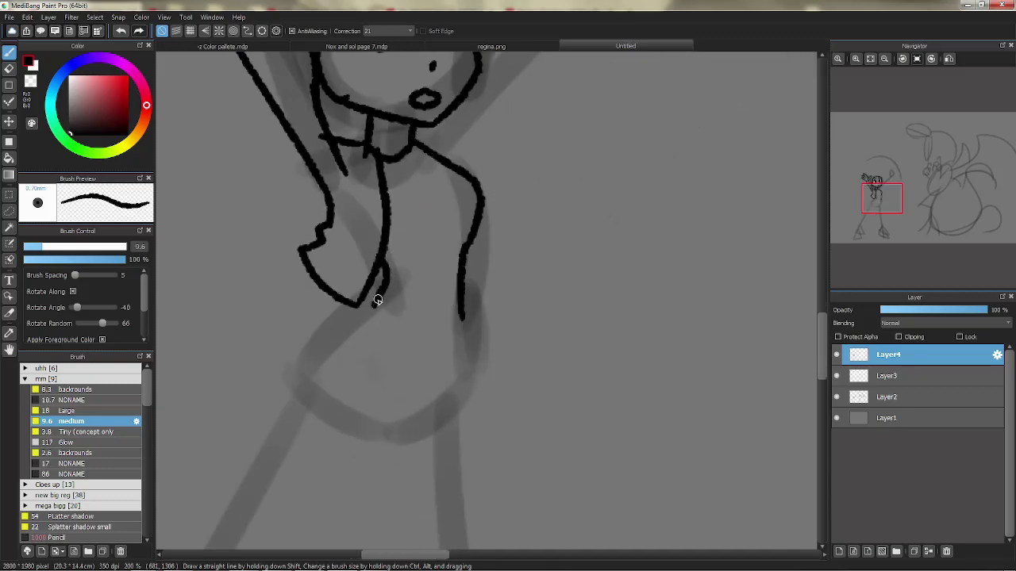
Step: Ink the outer and inner contours of the girl's leg farther from the dragon, following the sketch
{"action": "scroll", "coordinate": [344, 363], "scroll_direction": "down", "scroll_amount": 1}
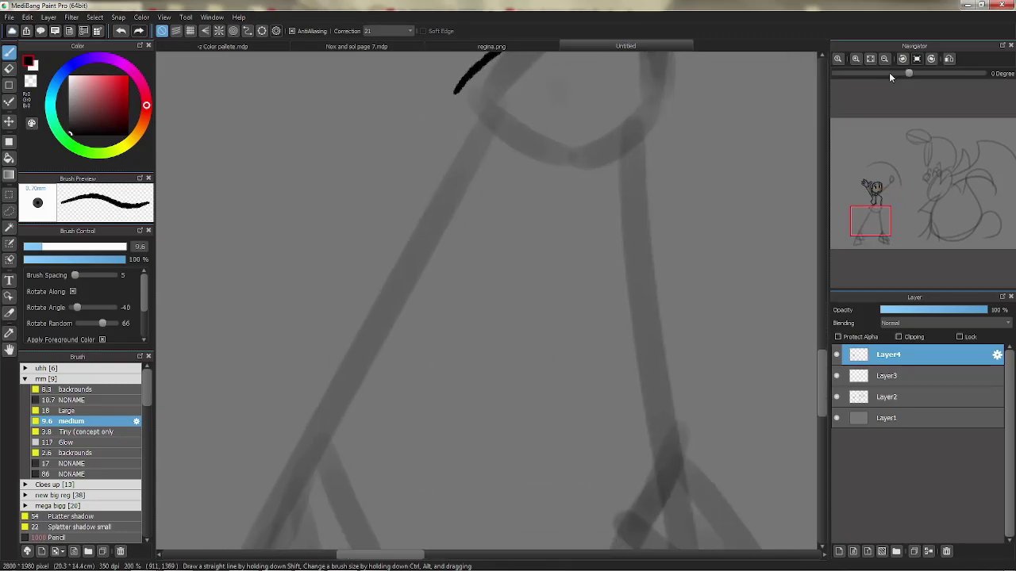
{"action": "left_click_drag", "start_coordinate": [523, 64], "coordinate": [528, 159]}
{"action": "key", "text": "ctrl+z"}
{"action": "mouse_move", "coordinate": [514, 94]}
{"action": "left_mouse_down"}
{"action": "mouse_move", "coordinate": [407, 188]}
{"action": "mouse_move", "coordinate": [360, 380]}
{"action": "mouse_move", "coordinate": [354, 337]}
{"action": "mouse_move", "coordinate": [332, 455]}
{"action": "left_mouse_up"}
{"action": "key", "text": "ctrl+z"}
{"action": "key", "text": "ctrl+z"}
{"action": "mouse_move", "coordinate": [544, 196]}
{"action": "left_mouse_down"}
{"action": "mouse_move", "coordinate": [487, 232]}
{"action": "mouse_move", "coordinate": [379, 432]}
{"action": "left_mouse_up"}
{"action": "key", "text": "ctrl+z"}
{"action": "key", "text": "ctrl+z"}
{"action": "scroll", "coordinate": [390, 323], "scroll_direction": "down", "scroll_amount": 3}
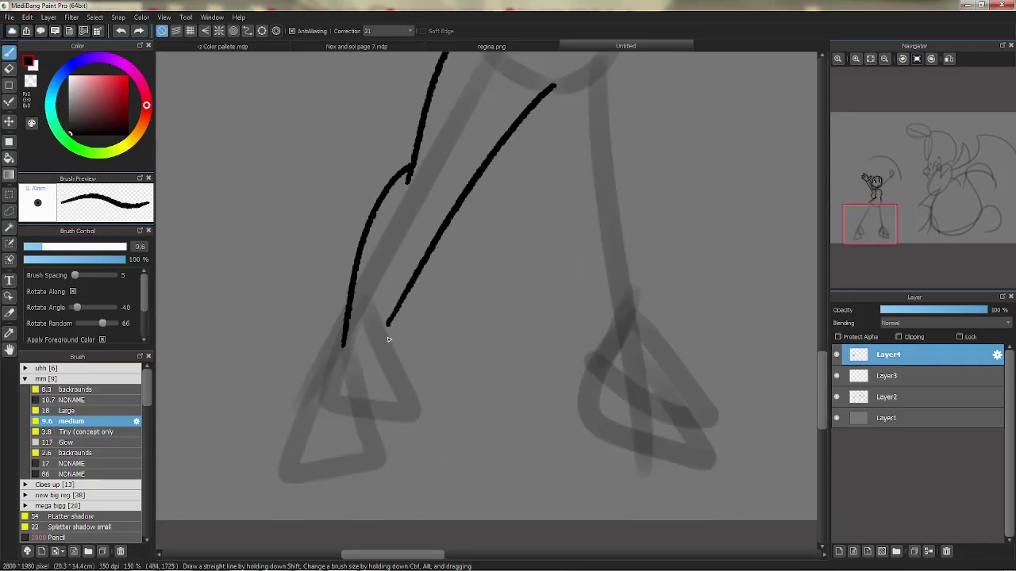
Step: Ink the girl's second leg and both shoes, plus her belt with a round buckle
{"action": "left_click_drag", "start_coordinate": [388, 325], "coordinate": [342, 348]}
{"action": "mouse_move", "coordinate": [630, 148]}
{"action": "left_mouse_down"}
{"action": "mouse_move", "coordinate": [408, 141]}
{"action": "mouse_move", "coordinate": [442, 227]}
{"action": "mouse_move", "coordinate": [462, 373]}
{"action": "left_mouse_up"}
{"action": "mouse_move", "coordinate": [462, 373]}
{"action": "left_mouse_down"}
{"action": "mouse_move", "coordinate": [503, 431]}
{"action": "mouse_move", "coordinate": [406, 409]}
{"action": "mouse_move", "coordinate": [403, 231]}
{"action": "mouse_move", "coordinate": [373, 123]}
{"action": "mouse_move", "coordinate": [411, 256]}
{"action": "left_mouse_up"}
{"action": "key", "text": "ctrl+z"}
{"action": "key", "text": "ctrl+z"}
{"action": "left_click_drag", "start_coordinate": [399, 113], "coordinate": [451, 308]}
{"action": "left_click_drag", "start_coordinate": [494, 252], "coordinate": [371, 223]}
{"action": "mouse_move", "coordinate": [497, 270]}
{"action": "left_mouse_down"}
{"action": "mouse_move", "coordinate": [352, 241]}
{"action": "mouse_move", "coordinate": [493, 254]}
{"action": "left_mouse_up"}
{"action": "mouse_move", "coordinate": [498, 155]}
{"action": "left_mouse_down"}
{"action": "mouse_move", "coordinate": [476, 249]}
{"action": "mouse_move", "coordinate": [402, 366]}
{"action": "left_mouse_up"}
Step: Ink the girl's other raised arm and spread hand, reaching toward the dragon
{"action": "left_click_drag", "start_coordinate": [373, 281], "coordinate": [532, 116]}
{"action": "key", "text": "ctrl+z"}
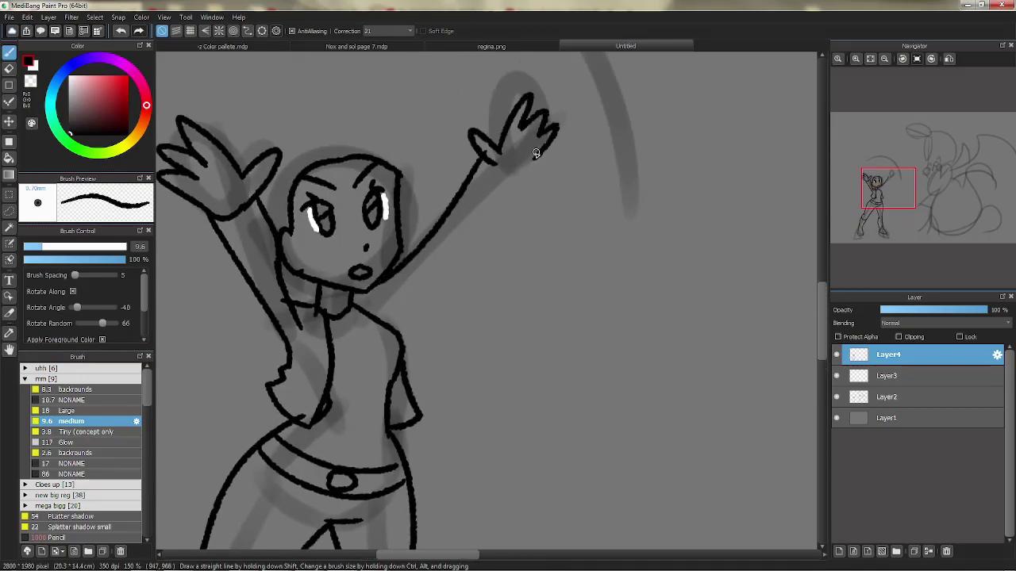
{"action": "left_click_drag", "start_coordinate": [525, 171], "coordinate": [389, 325]}
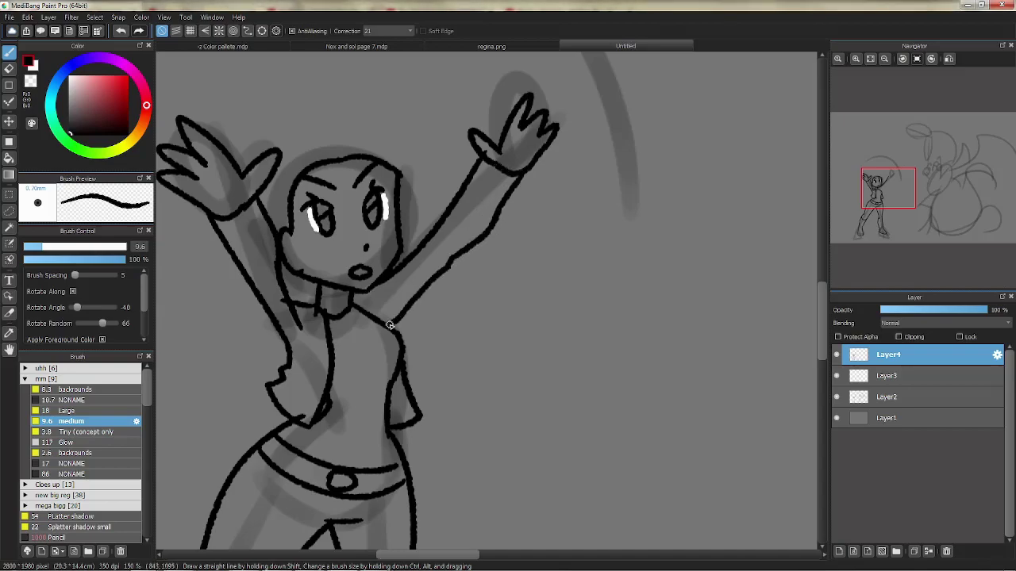
{"action": "key", "text": "ctrl+z"}
{"action": "left_click_drag", "start_coordinate": [458, 251], "coordinate": [397, 303]}
Step: Ink the girl's hair around her head, with long jagged locks flowing behind her back
{"action": "mouse_move", "coordinate": [427, 362]}
{"action": "left_mouse_down"}
{"action": "mouse_move", "coordinate": [448, 238]}
{"action": "mouse_move", "coordinate": [433, 176]}
{"action": "mouse_move", "coordinate": [357, 312]}
{"action": "left_mouse_up"}
{"action": "key", "text": "ctrl+z"}
{"action": "mouse_move", "coordinate": [434, 178]}
{"action": "left_mouse_down"}
{"action": "mouse_move", "coordinate": [317, 230]}
{"action": "mouse_move", "coordinate": [325, 262]}
{"action": "left_mouse_up"}
{"action": "left_click_drag", "start_coordinate": [475, 364], "coordinate": [389, 311]}
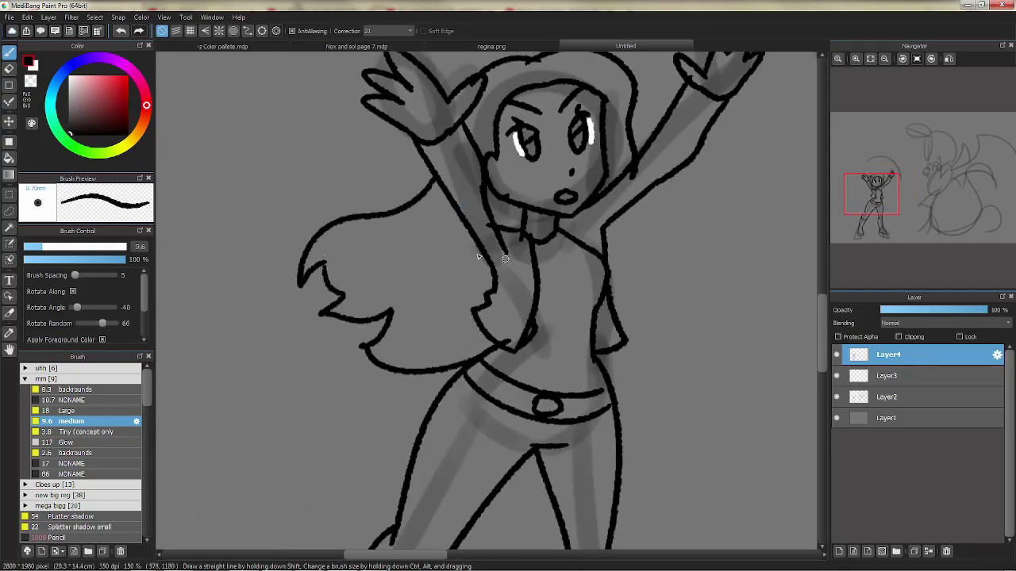
Step: Ink the dragon's open mouth line along both jaws, with a triangular creased cheek at the mouth's corner
{"action": "scroll", "coordinate": [478, 256], "scroll_direction": "down", "scroll_amount": 6}
{"action": "scroll", "coordinate": [542, 211], "scroll_direction": "right", "scroll_amount": 3}
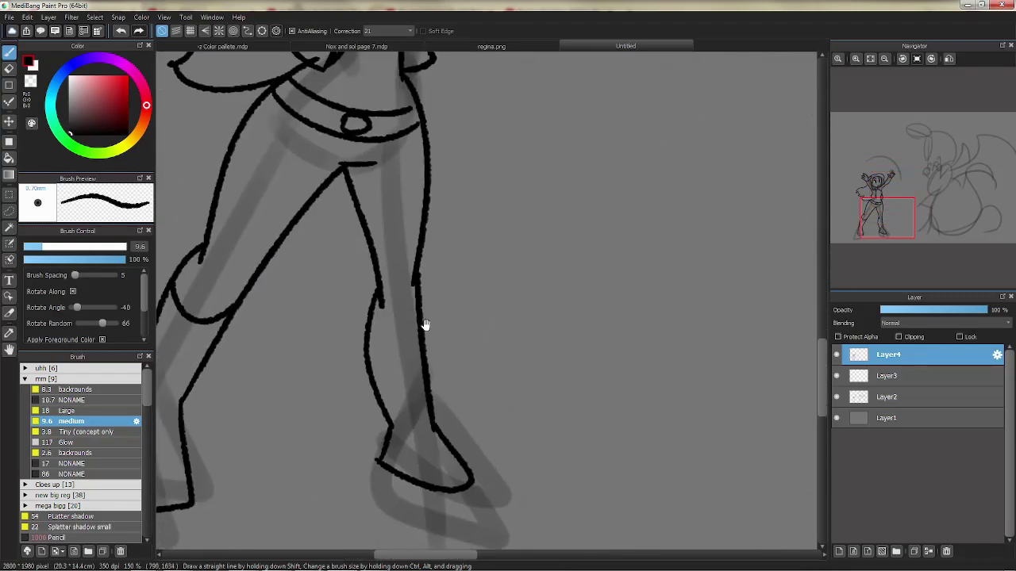
{"action": "scroll", "coordinate": [453, 290], "scroll_direction": "up", "scroll_amount": 6}
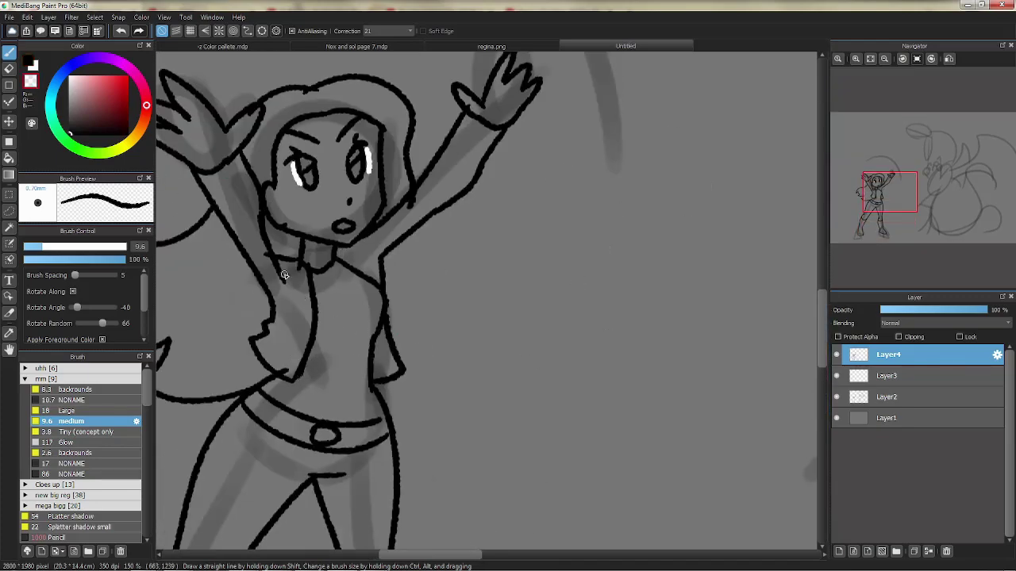
{"action": "scroll", "coordinate": [574, 224], "scroll_direction": "up", "scroll_amount": 2}
{"action": "scroll", "coordinate": [508, 290], "scroll_direction": "right", "scroll_amount": 5}
{"action": "scroll", "coordinate": [537, 219], "scroll_direction": "up", "scroll_amount": 4}
{"action": "mouse_move", "coordinate": [300, 145]}
{"action": "left_mouse_down"}
{"action": "mouse_move", "coordinate": [354, 181]}
{"action": "mouse_move", "coordinate": [521, 545]}
{"action": "left_mouse_up"}
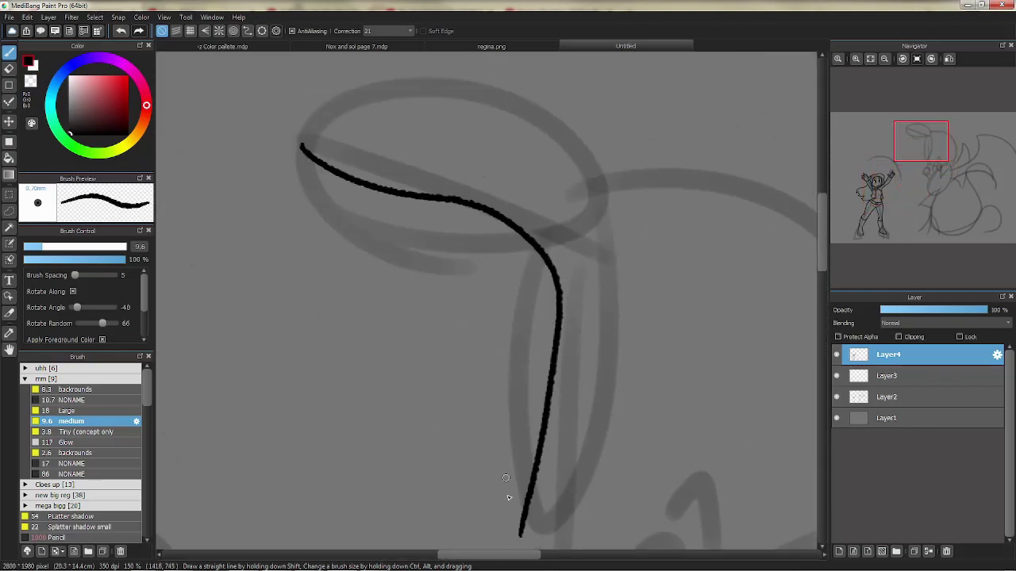
{"action": "scroll", "coordinate": [498, 229], "scroll_direction": "right", "scroll_amount": 2}
{"action": "left_click_drag", "start_coordinate": [417, 203], "coordinate": [495, 251]}
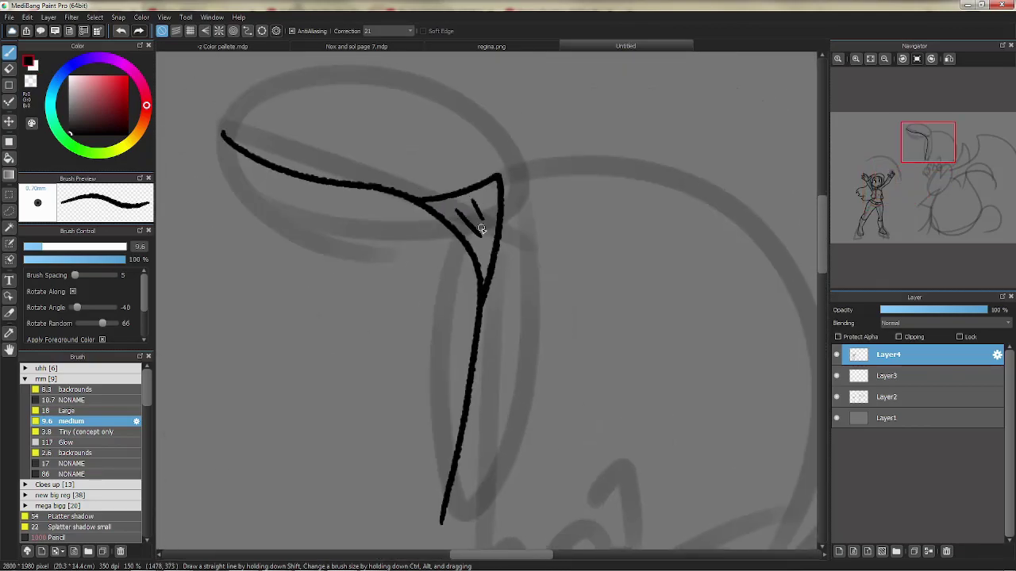
Step: Ink the top of the dragon's snout and its brow, with a narrow slanted eye below the brow
{"action": "scroll", "coordinate": [487, 232], "scroll_direction": "up", "scroll_amount": 2}
{"action": "scroll", "coordinate": [298, 201], "scroll_direction": "left", "scroll_amount": 2}
{"action": "left_click_drag", "start_coordinate": [360, 174], "coordinate": [596, 189]}
{"action": "key", "text": "ctrl+z"}
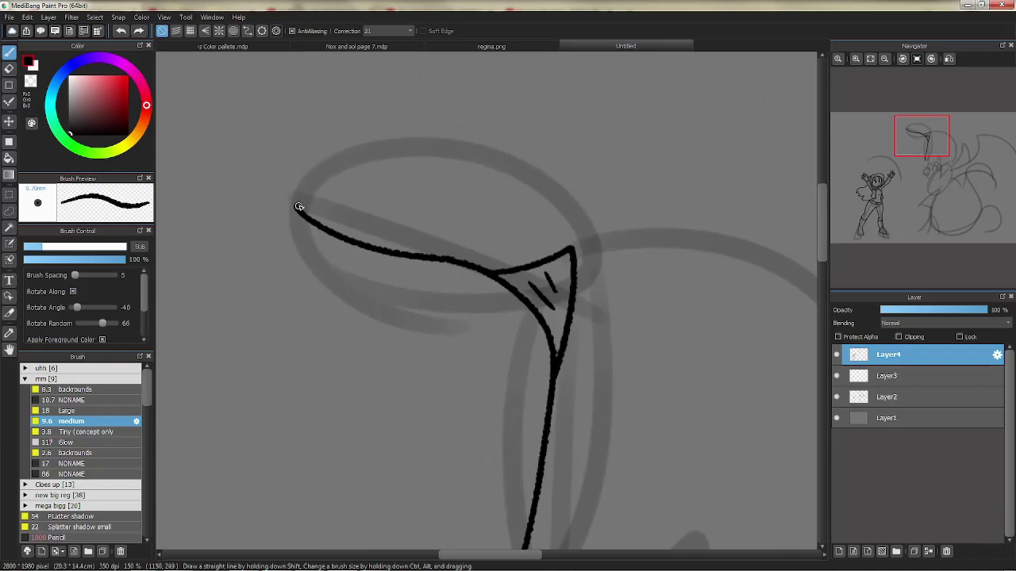
{"action": "mouse_move", "coordinate": [295, 207]}
{"action": "left_mouse_down"}
{"action": "mouse_move", "coordinate": [413, 171]}
{"action": "mouse_move", "coordinate": [521, 165]}
{"action": "left_mouse_up"}
{"action": "key", "text": "ctrl+z"}
{"action": "left_click_drag", "start_coordinate": [460, 218], "coordinate": [477, 210]}
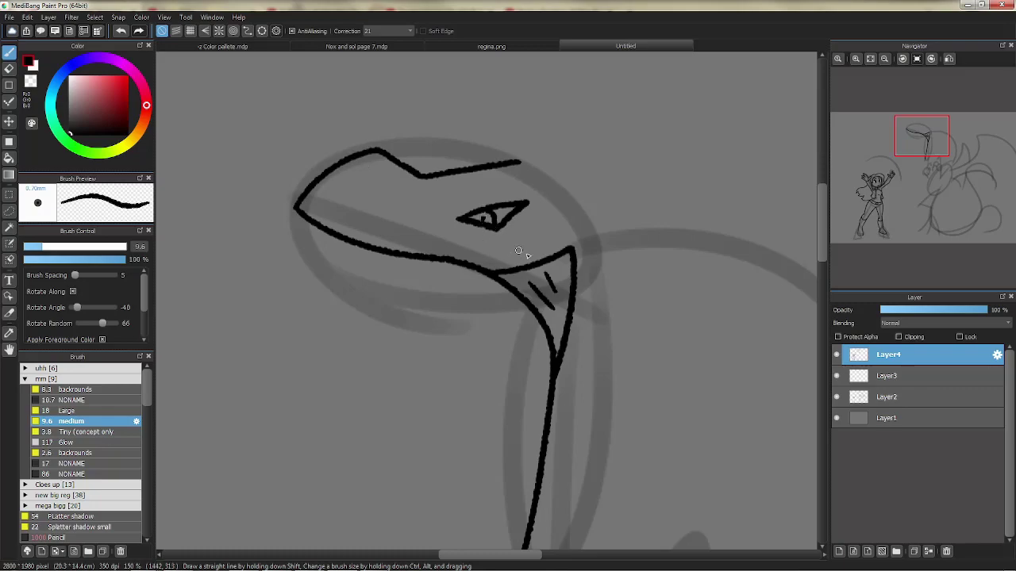
Step: Ink the dragon's lower eye crease and the back of its head, with long jagged crest spikes sweeping backward
{"action": "left_click_drag", "start_coordinate": [580, 257], "coordinate": [445, 241]}
{"action": "left_click_drag", "start_coordinate": [403, 160], "coordinate": [429, 234]}
{"action": "mouse_move", "coordinate": [330, 230]}
{"action": "left_mouse_down"}
{"action": "mouse_move", "coordinate": [537, 156]}
{"action": "mouse_move", "coordinate": [615, 195]}
{"action": "left_mouse_up"}
{"action": "left_click_drag", "start_coordinate": [480, 209], "coordinate": [674, 221]}
{"action": "key", "text": "ctrl+z"}
{"action": "key", "text": "ctrl+z"}
{"action": "left_click_drag", "start_coordinate": [421, 196], "coordinate": [591, 187]}
{"action": "mouse_move", "coordinate": [482, 208]}
{"action": "left_mouse_down"}
{"action": "mouse_move", "coordinate": [675, 221]}
{"action": "mouse_move", "coordinate": [483, 261]}
{"action": "mouse_move", "coordinate": [468, 292]}
{"action": "left_mouse_up"}
{"action": "left_click_drag", "start_coordinate": [403, 222], "coordinate": [480, 299]}
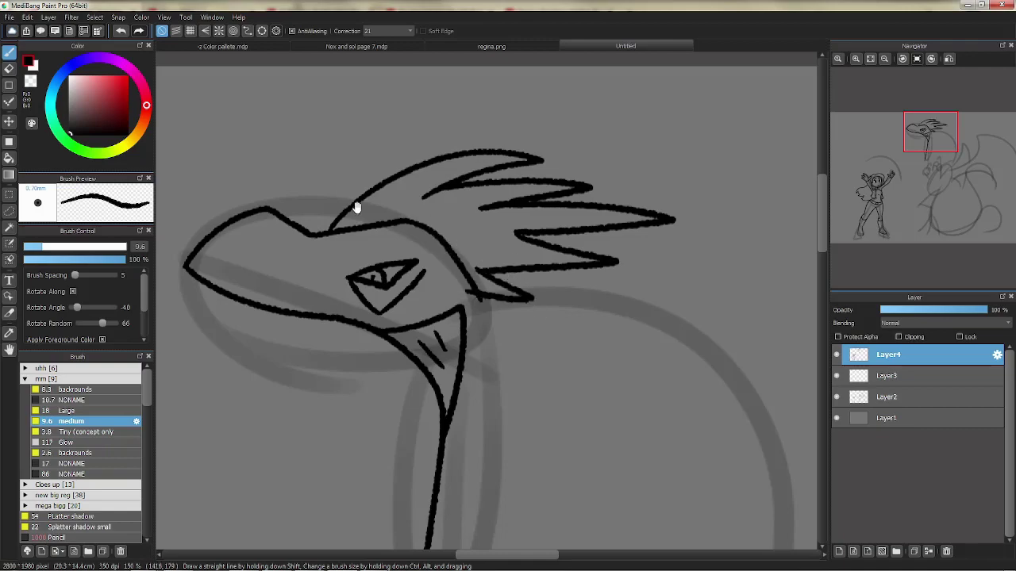
Step: Ink an upright pointed tuft at the front of the dragon's crest, just behind the snout
{"action": "left_click_drag", "start_coordinate": [315, 233], "coordinate": [358, 203]}
{"action": "key", "text": "ctrl+z"}
{"action": "key", "text": "ctrl+z"}
{"action": "left_click_drag", "start_coordinate": [316, 233], "coordinate": [389, 170]}
{"action": "left_click_drag", "start_coordinate": [397, 165], "coordinate": [353, 196]}
Step: Ink the outer edge of the dragon's lower jaw with small spikes at the hinge, plus a nostril ridge
{"action": "mouse_move", "coordinate": [509, 348]}
{"action": "left_mouse_down"}
{"action": "mouse_move", "coordinate": [442, 290]}
{"action": "mouse_move", "coordinate": [509, 176]}
{"action": "mouse_move", "coordinate": [499, 146]}
{"action": "left_mouse_up"}
{"action": "mouse_move", "coordinate": [340, 415]}
{"action": "left_mouse_down"}
{"action": "mouse_move", "coordinate": [456, 197]}
{"action": "mouse_move", "coordinate": [456, 246]}
{"action": "left_mouse_up"}
{"action": "left_click_drag", "start_coordinate": [350, 486], "coordinate": [441, 148]}
Step: Ink rows of pointed teeth along the dragon's upper and lower jaws, with longer fangs near the front
{"action": "left_click_drag", "start_coordinate": [405, 256], "coordinate": [543, 336]}
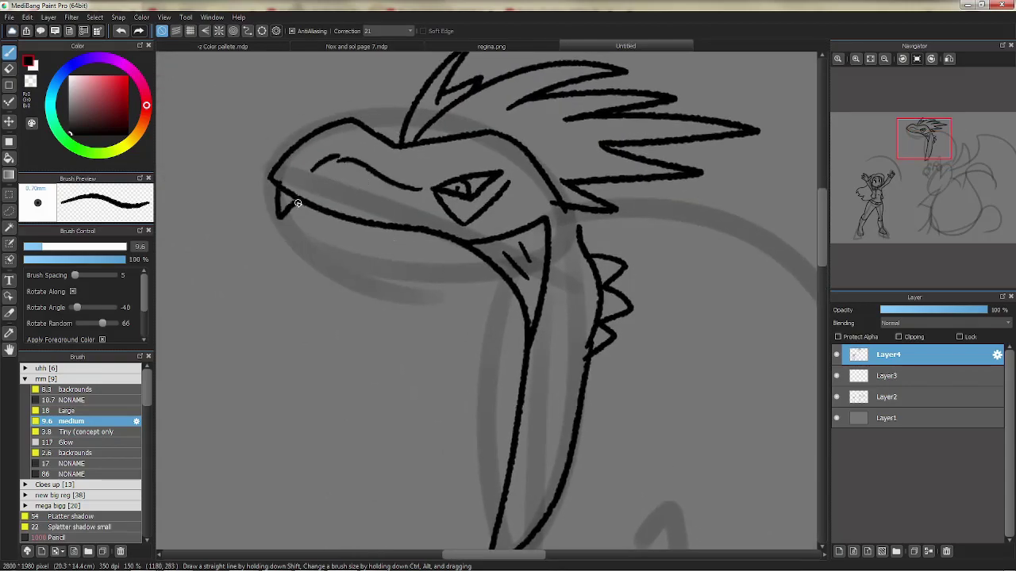
{"action": "left_click_drag", "start_coordinate": [469, 252], "coordinate": [445, 148]}
{"action": "left_click_drag", "start_coordinate": [503, 234], "coordinate": [492, 257]}
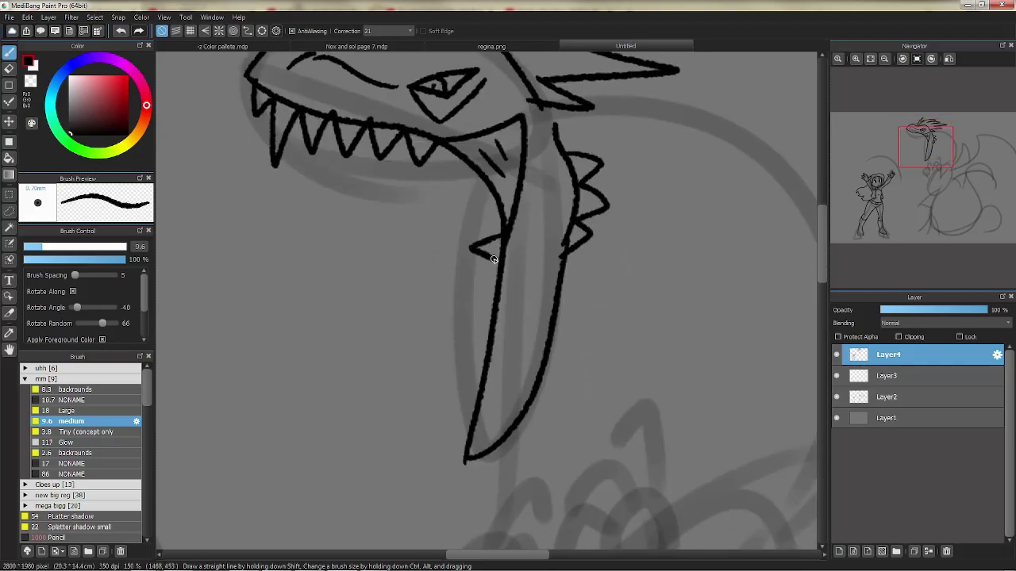
Step: Ink the curved back of the dragon's neck and the wing arm rising from it, tipped with a hooked claw
{"action": "left_click", "coordinate": [882, 56]}
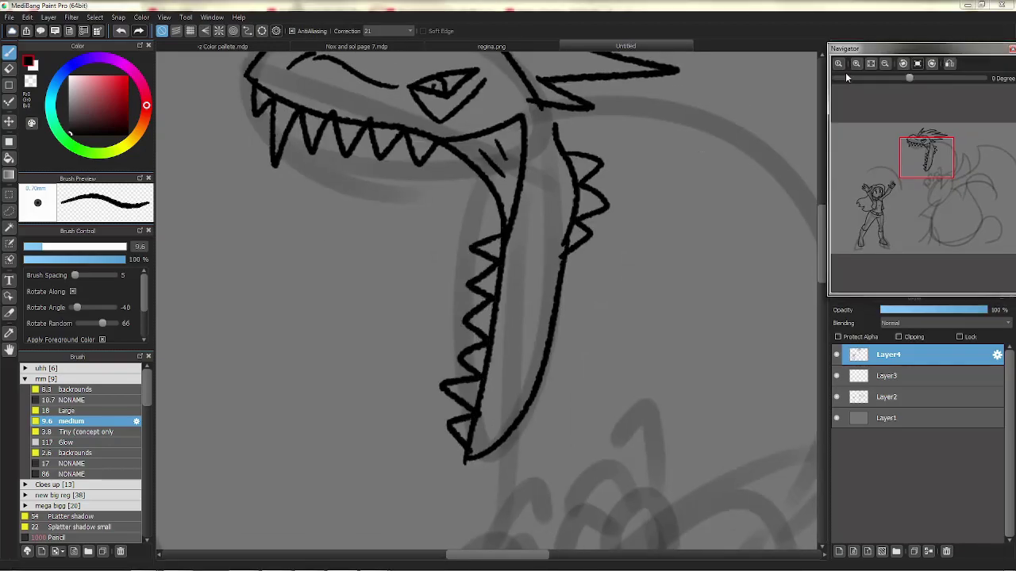
{"action": "left_click", "coordinate": [883, 56]}
{"action": "left_click", "coordinate": [883, 56]}
{"action": "left_click_drag", "start_coordinate": [397, 85], "coordinate": [492, 248]}
{"action": "left_click_drag", "start_coordinate": [470, 294], "coordinate": [588, 109]}
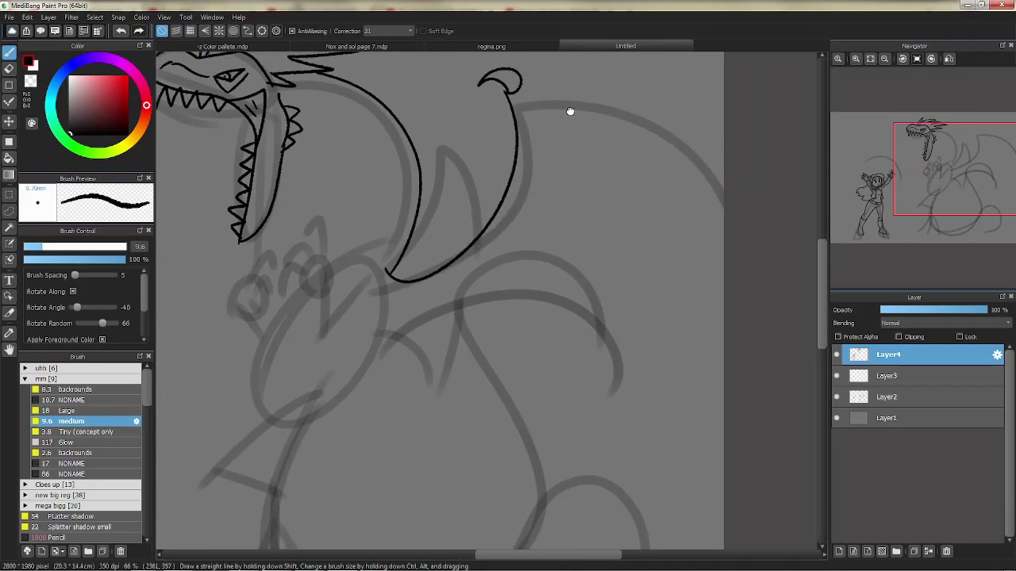
Step: Ink the wing's arched upper edge and scalloped membrane, and erase the stray line end where they meet
{"action": "left_click_drag", "start_coordinate": [500, 73], "coordinate": [695, 269]}
{"action": "key", "text": "ctrl+z"}
{"action": "left_click_drag", "start_coordinate": [500, 74], "coordinate": [717, 265]}
{"action": "key", "text": "ctrl+z"}
{"action": "mouse_move", "coordinate": [357, 318]}
{"action": "left_mouse_down"}
{"action": "mouse_move", "coordinate": [593, 327]}
{"action": "mouse_move", "coordinate": [636, 127]}
{"action": "left_mouse_up"}
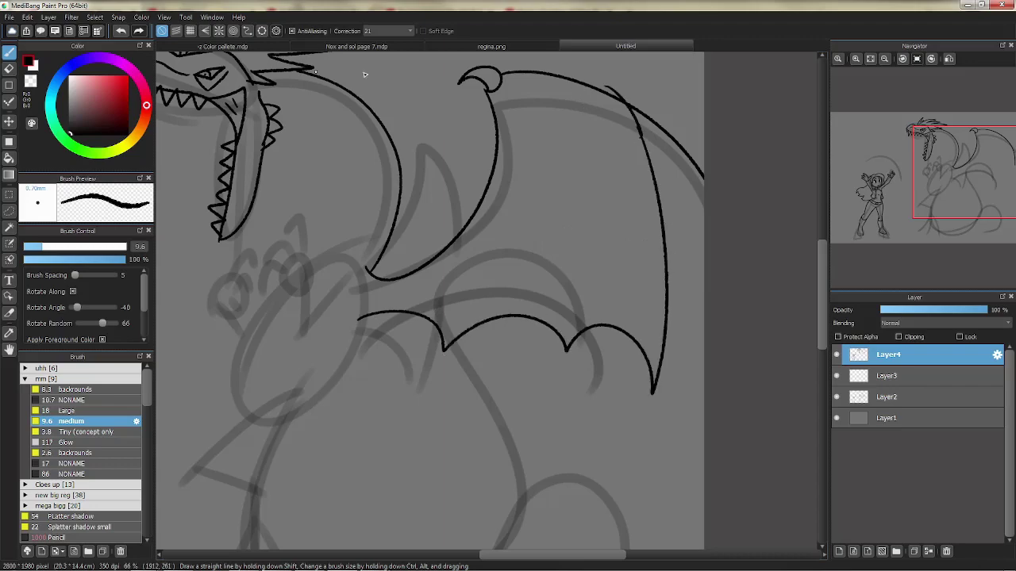
{"action": "key", "text": "e"}
{"action": "mouse_move", "coordinate": [631, 91]}
{"action": "left_mouse_down"}
{"action": "mouse_move", "coordinate": [722, 193]}
{"action": "mouse_move", "coordinate": [612, 84]}
{"action": "mouse_move", "coordinate": [647, 101]}
{"action": "left_mouse_up"}
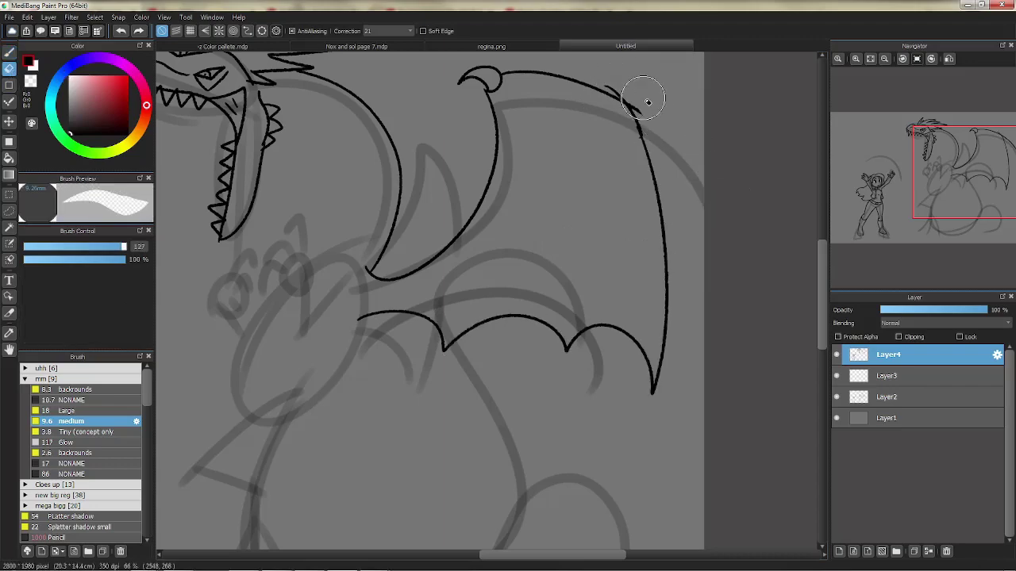
Step: Ink the dragon's near arm, bent at the elbow, with a hand of three fingers ending in hooked claws
{"action": "key", "text": "b"}
{"action": "scroll", "coordinate": [454, 254], "scroll_direction": "up", "scroll_amount": 5}
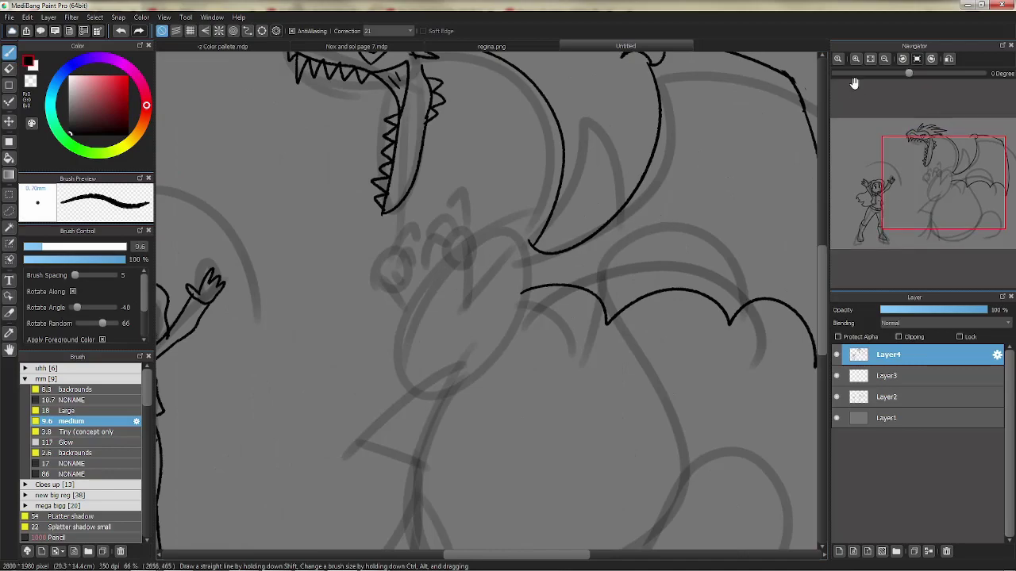
{"action": "left_click_drag", "start_coordinate": [457, 275], "coordinate": [466, 291]}
{"action": "mouse_move", "coordinate": [454, 254]}
{"action": "left_mouse_down"}
{"action": "mouse_move", "coordinate": [415, 182]}
{"action": "mouse_move", "coordinate": [385, 243]}
{"action": "mouse_move", "coordinate": [404, 299]}
{"action": "left_mouse_up"}
{"action": "left_click_drag", "start_coordinate": [409, 335], "coordinate": [435, 417]}
{"action": "mouse_move", "coordinate": [460, 283]}
{"action": "left_mouse_down"}
{"action": "mouse_move", "coordinate": [465, 328]}
{"action": "mouse_move", "coordinate": [539, 231]}
{"action": "mouse_move", "coordinate": [435, 417]}
{"action": "left_mouse_up"}
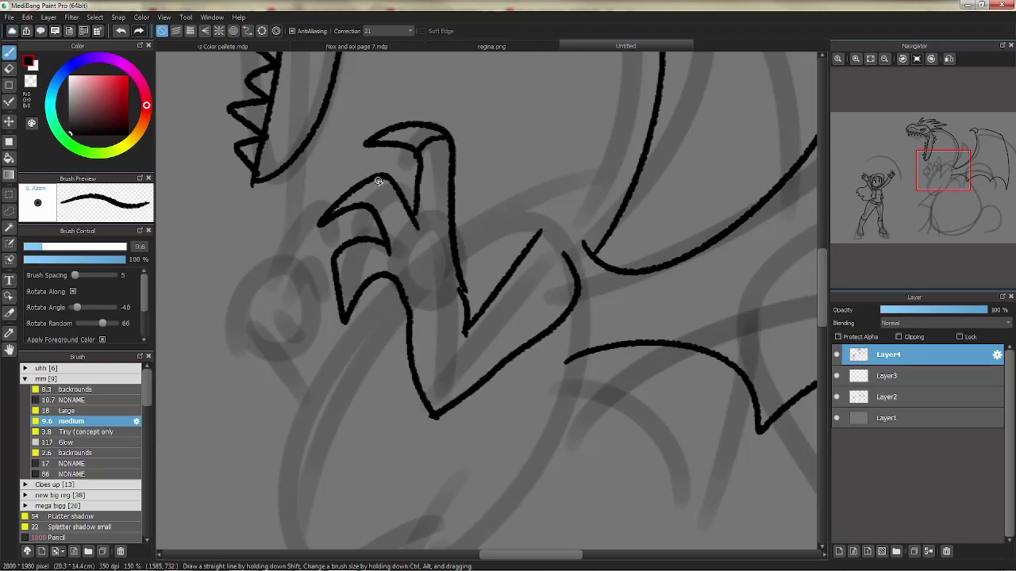
{"action": "scroll", "coordinate": [369, 280], "scroll_direction": "up", "scroll_amount": 5}
{"action": "scroll", "coordinate": [465, 325], "scroll_direction": "down", "scroll_amount": 2}
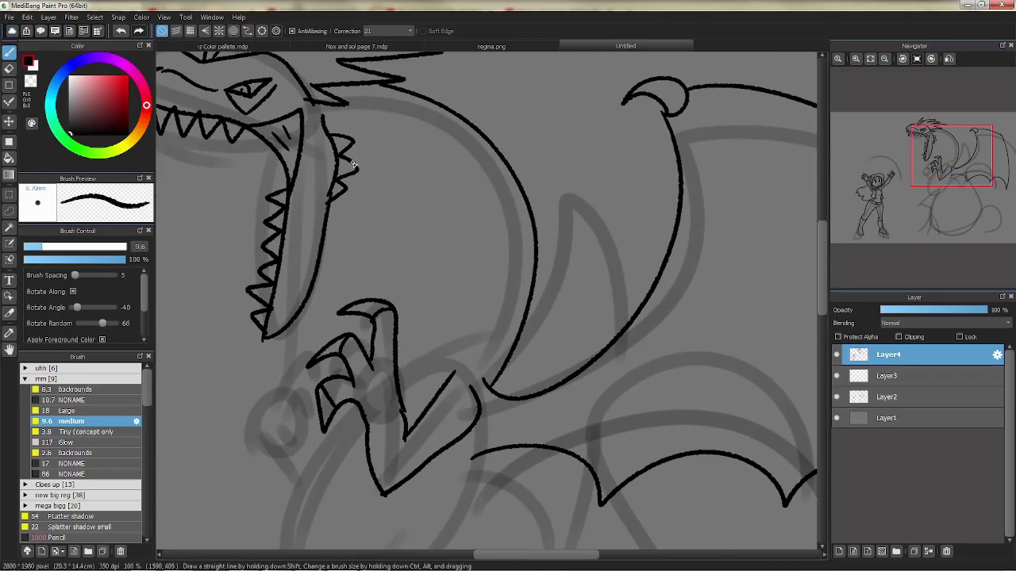
Step: Ink the dragon's belly line and its bent leg, ending in a foot with three long pointed claws
{"action": "scroll", "coordinate": [412, 199], "scroll_direction": "down", "scroll_amount": 3}
{"action": "left_click_drag", "start_coordinate": [350, 203], "coordinate": [384, 389]}
{"action": "scroll", "coordinate": [384, 334], "scroll_direction": "down", "scroll_amount": 3}
{"action": "left_click_drag", "start_coordinate": [480, 101], "coordinate": [347, 292]}
{"action": "left_click_drag", "start_coordinate": [341, 279], "coordinate": [409, 295]}
{"action": "mouse_move", "coordinate": [537, 134]}
{"action": "left_mouse_down"}
{"action": "mouse_move", "coordinate": [481, 294]}
{"action": "mouse_move", "coordinate": [468, 401]}
{"action": "left_mouse_up"}
{"action": "mouse_move", "coordinate": [405, 291]}
{"action": "left_mouse_down"}
{"action": "mouse_move", "coordinate": [329, 442]}
{"action": "mouse_move", "coordinate": [422, 392]}
{"action": "left_mouse_up"}
{"action": "mouse_move", "coordinate": [414, 399]}
{"action": "left_mouse_down"}
{"action": "mouse_move", "coordinate": [390, 481]}
{"action": "mouse_move", "coordinate": [472, 409]}
{"action": "left_mouse_up"}
{"action": "left_click_drag", "start_coordinate": [631, 136], "coordinate": [621, 203]}
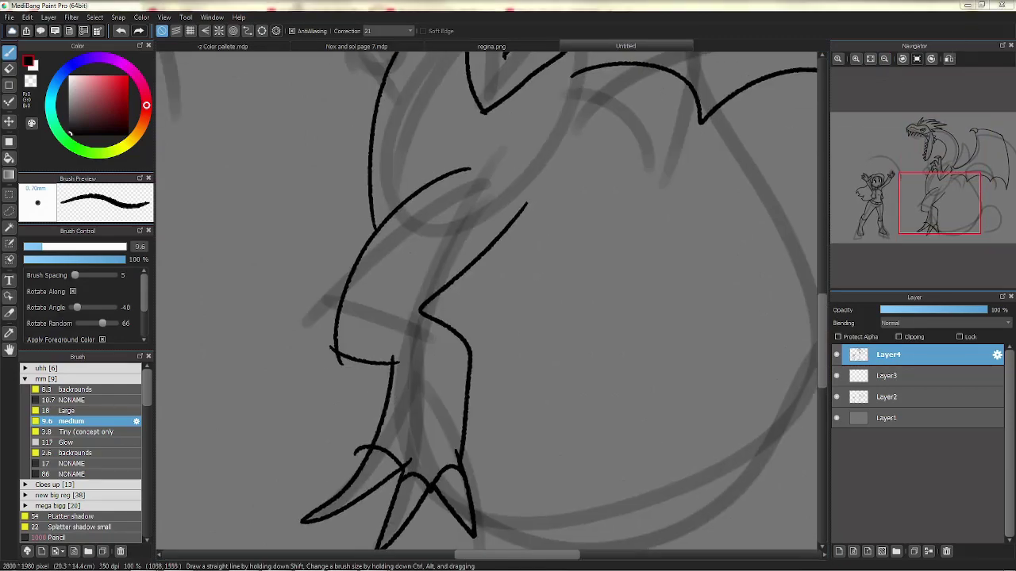
Step: Ink the dragon's back running down into a long tail that curves under, up and over to a pointed tip
{"action": "key", "text": "ctrl+minus"}
{"action": "left_click_drag", "start_coordinate": [426, 151], "coordinate": [359, 349]}
{"action": "key", "text": "ctrl+z"}
{"action": "mouse_move", "coordinate": [426, 150]}
{"action": "left_mouse_down"}
{"action": "mouse_move", "coordinate": [392, 361]}
{"action": "mouse_move", "coordinate": [396, 397]}
{"action": "mouse_move", "coordinate": [571, 247]}
{"action": "mouse_move", "coordinate": [644, 444]}
{"action": "mouse_move", "coordinate": [639, 284]}
{"action": "left_mouse_up"}
{"action": "key", "text": "ctrl+z"}
{"action": "key", "text": "ctrl+z"}
{"action": "mouse_move", "coordinate": [644, 444]}
{"action": "left_mouse_down"}
{"action": "mouse_move", "coordinate": [686, 368]}
{"action": "mouse_move", "coordinate": [591, 309]}
{"action": "mouse_move", "coordinate": [471, 474]}
{"action": "left_mouse_up"}
{"action": "scroll", "coordinate": [357, 413], "scroll_direction": "down", "scroll_amount": 2}
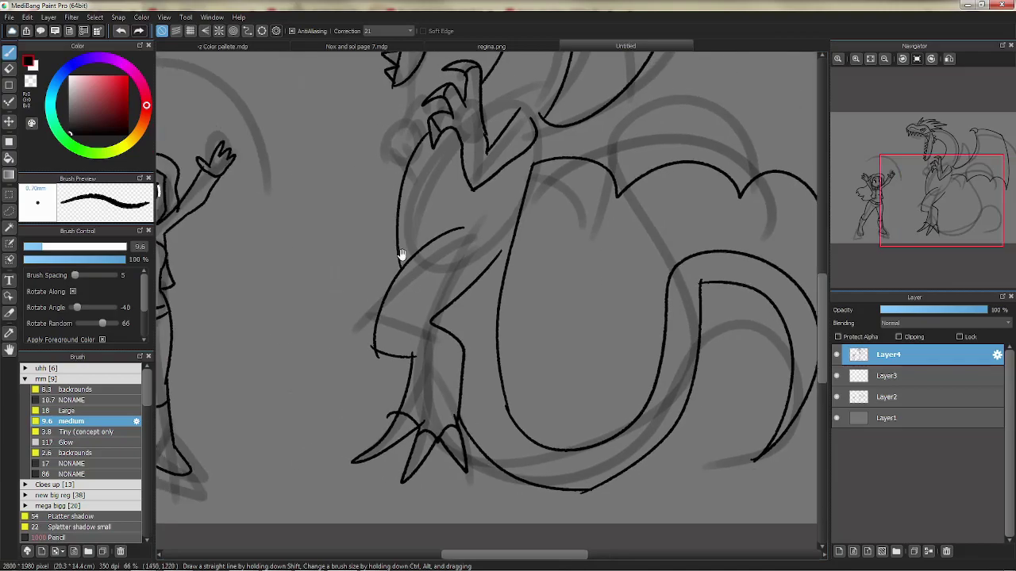
Step: Ink the front curve of the dragon's neck and its far arm with curled, clawed fingers
{"action": "scroll", "coordinate": [497, 272], "scroll_direction": "up", "scroll_amount": 2}
{"action": "mouse_move", "coordinate": [497, 272]}
{"action": "left_mouse_down"}
{"action": "mouse_move", "coordinate": [458, 328]}
{"action": "mouse_move", "coordinate": [462, 393]}
{"action": "left_mouse_up"}
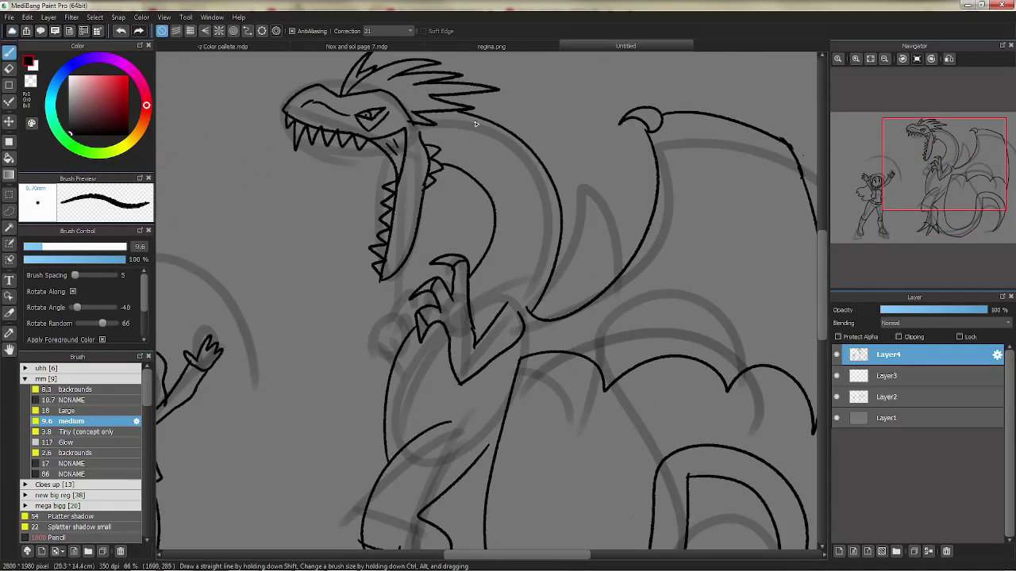
{"action": "scroll", "coordinate": [402, 313], "scroll_direction": "up", "scroll_amount": 5}
{"action": "mouse_move", "coordinate": [380, 413]}
{"action": "left_mouse_down"}
{"action": "mouse_move", "coordinate": [403, 231]}
{"action": "mouse_move", "coordinate": [431, 275]}
{"action": "left_mouse_up"}
{"action": "left_click_drag", "start_coordinate": [435, 281], "coordinate": [388, 312]}
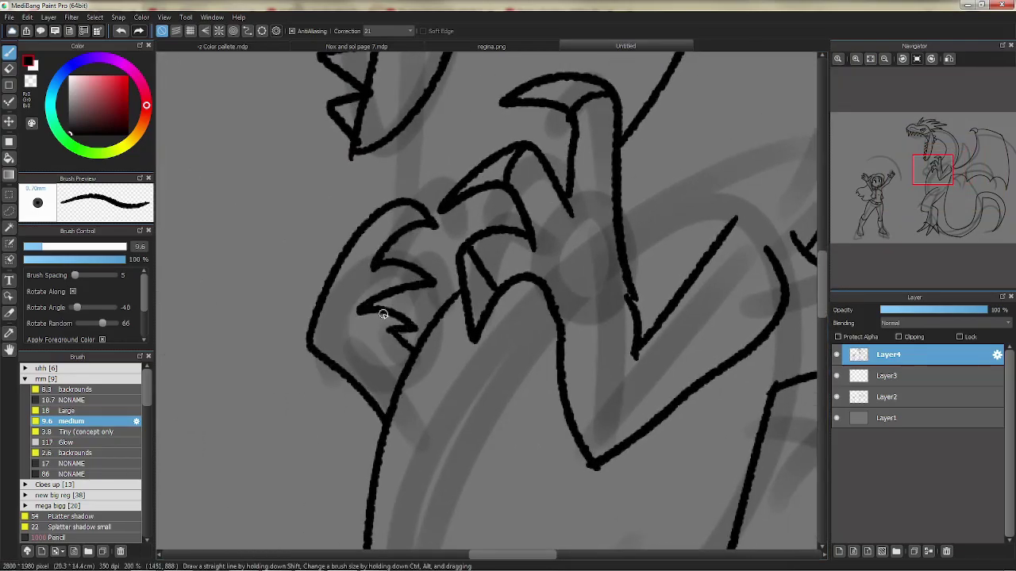
{"action": "scroll", "coordinate": [476, 238], "scroll_direction": "up", "scroll_amount": 3}
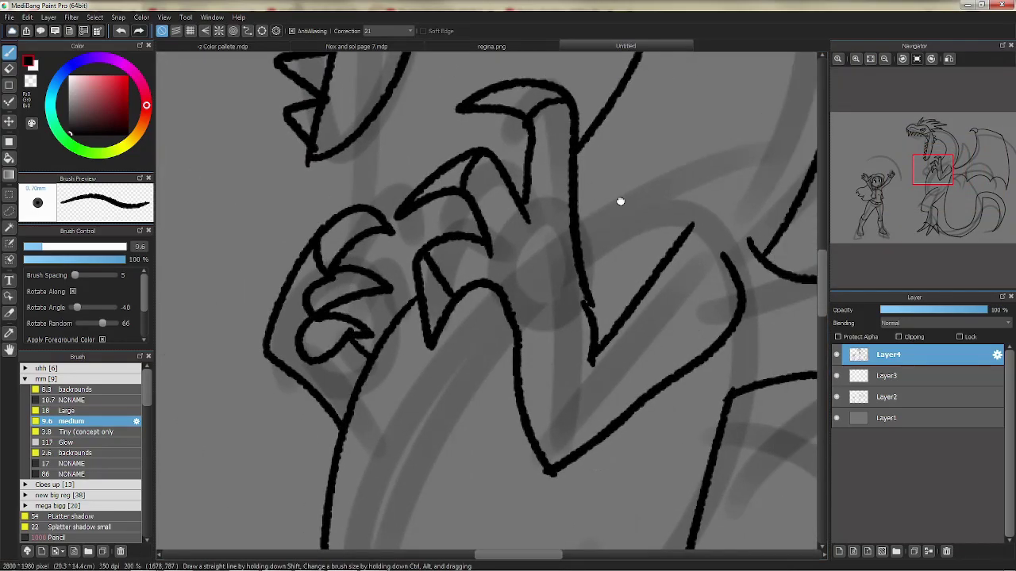
Step: Ink a segmented underside band along the dragon's throat, belly and lower tail
{"action": "left_click", "coordinate": [855, 59]}
{"action": "scroll", "coordinate": [472, 238], "scroll_direction": "up", "scroll_amount": 3}
{"action": "mouse_move", "coordinate": [420, 159]}
{"action": "left_mouse_down"}
{"action": "mouse_move", "coordinate": [534, 429]}
{"action": "mouse_move", "coordinate": [490, 466]}
{"action": "left_mouse_up"}
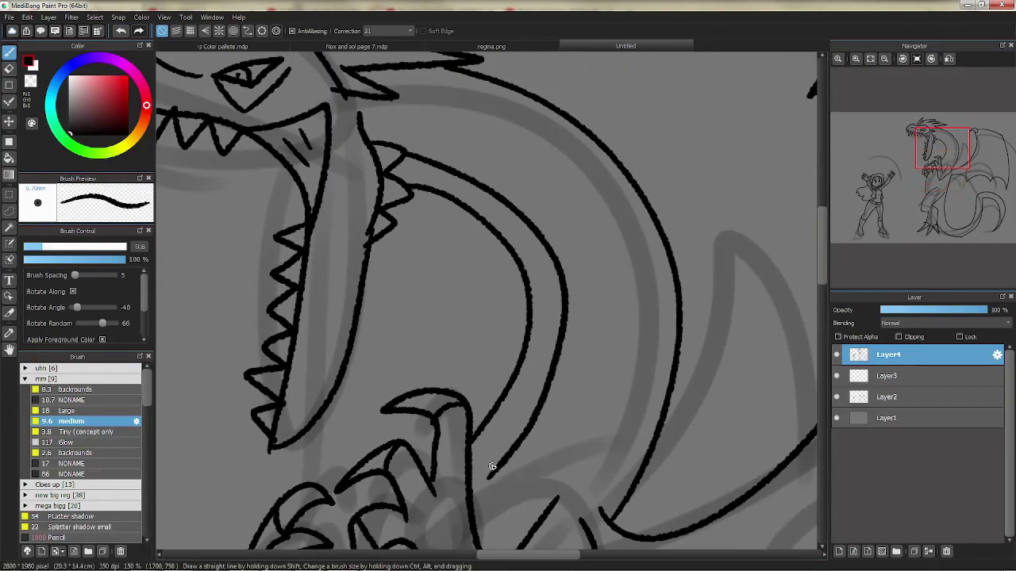
{"action": "scroll", "coordinate": [524, 334], "scroll_direction": "down", "scroll_amount": 5}
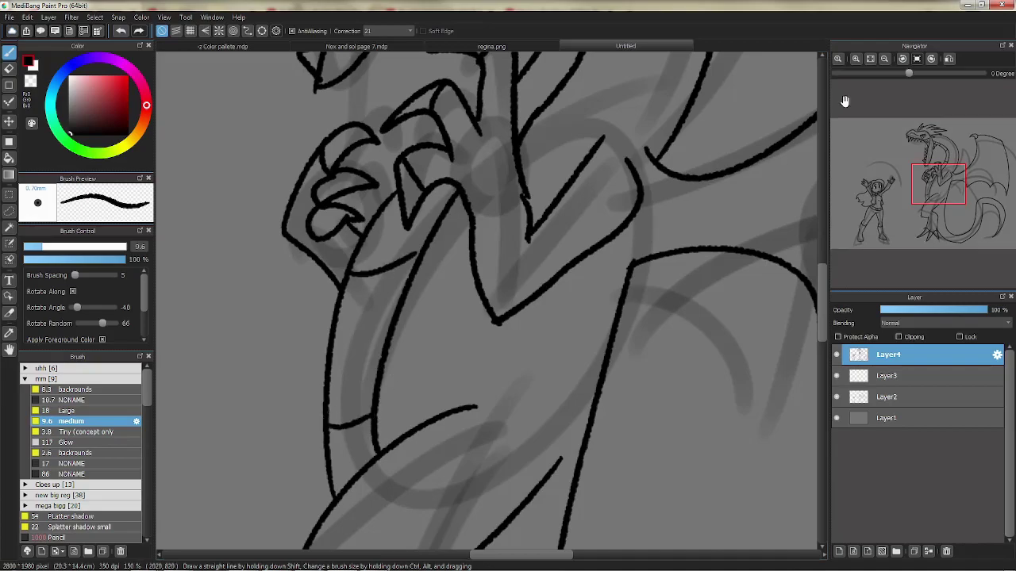
{"action": "scroll", "coordinate": [373, 421], "scroll_direction": "down", "scroll_amount": 2}
{"action": "scroll", "coordinate": [426, 327], "scroll_direction": "down", "scroll_amount": 4}
{"action": "key", "text": "ctrl+z"}
{"action": "left_click_drag", "start_coordinate": [619, 461], "coordinate": [445, 374]}
Step: Ink small spikes on the dragon's snout and along the back of its neck
{"action": "scroll", "coordinate": [518, 433], "scroll_direction": "up", "scroll_amount": 8}
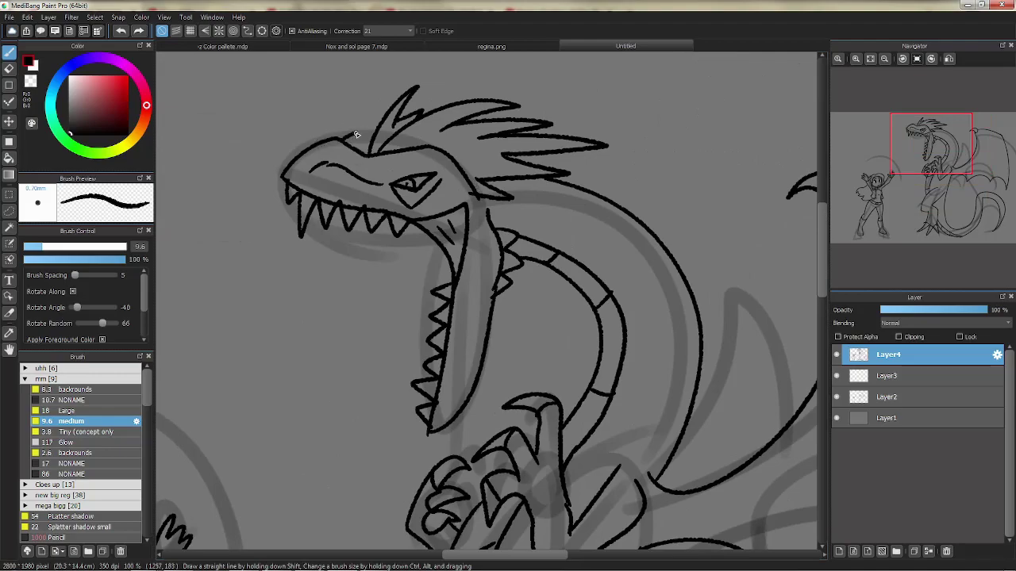
{"action": "scroll", "coordinate": [482, 177], "scroll_direction": "down", "scroll_amount": 2}
{"action": "scroll", "coordinate": [482, 177], "scroll_direction": "right", "scroll_amount": 3}
{"action": "left_click_drag", "start_coordinate": [442, 145], "coordinate": [507, 143]}
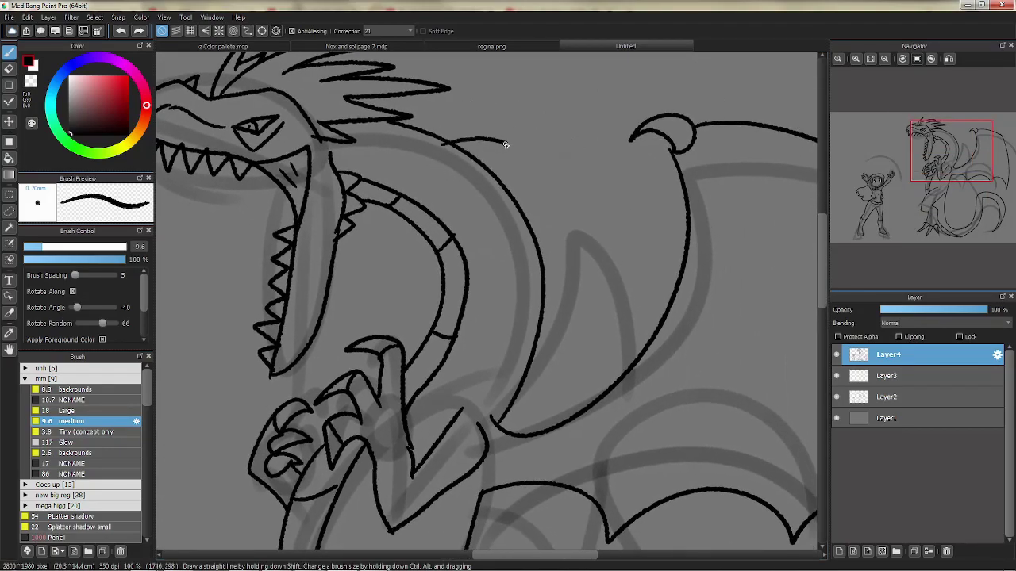
{"action": "left_click_drag", "start_coordinate": [555, 349], "coordinate": [509, 192]}
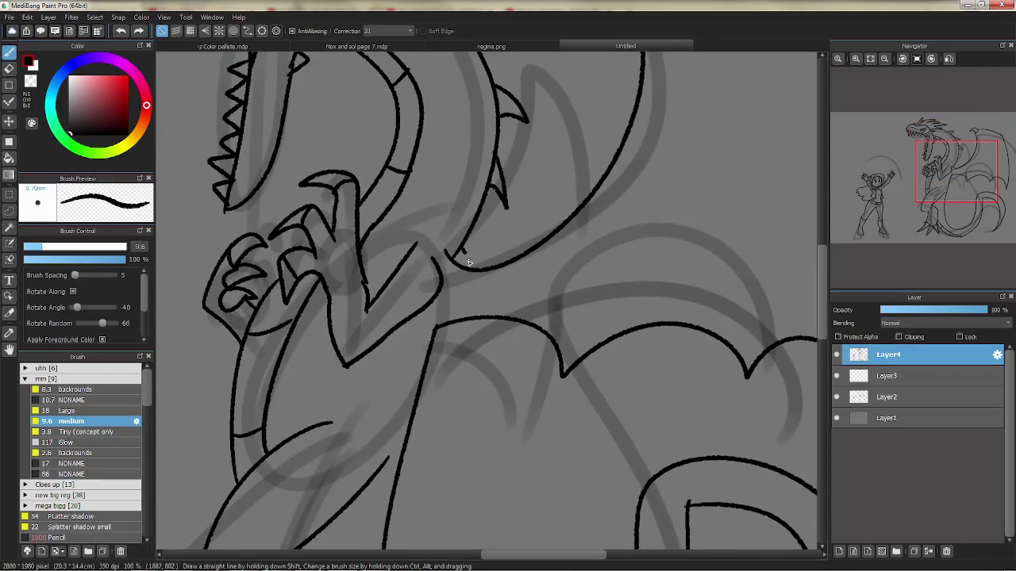
Step: Ink a row of spikes down the dragon's back and along the outer curve of its tail
{"action": "scroll", "coordinate": [469, 262], "scroll_direction": "down", "scroll_amount": 3}
{"action": "left_click_drag", "start_coordinate": [444, 192], "coordinate": [459, 212]}
{"action": "scroll", "coordinate": [449, 199], "scroll_direction": "down", "scroll_amount": 3}
{"action": "left_click_drag", "start_coordinate": [421, 181], "coordinate": [449, 221]}
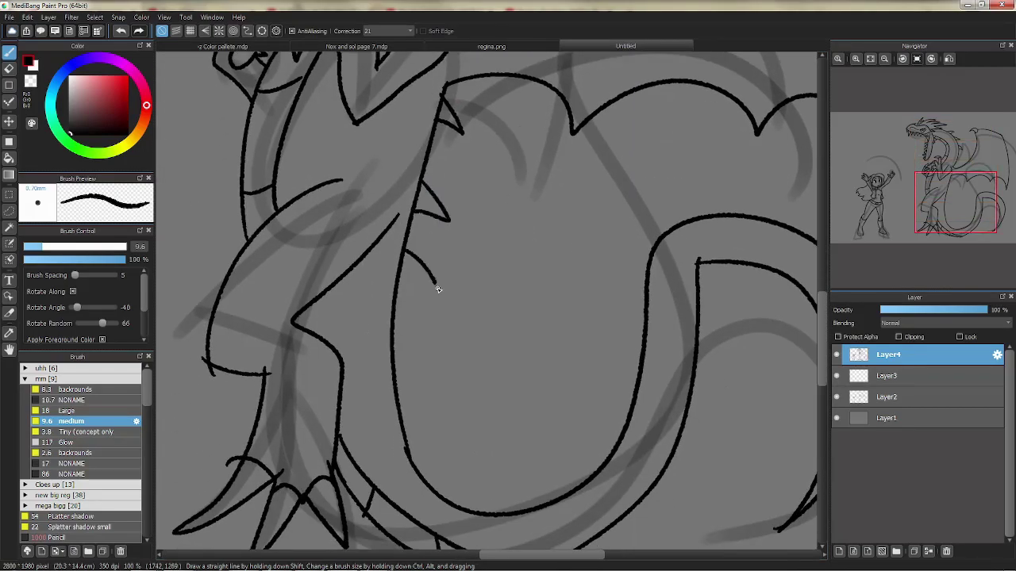
{"action": "left_click_drag", "start_coordinate": [423, 346], "coordinate": [420, 349]}
{"action": "scroll", "coordinate": [409, 317], "scroll_direction": "down", "scroll_amount": 3}
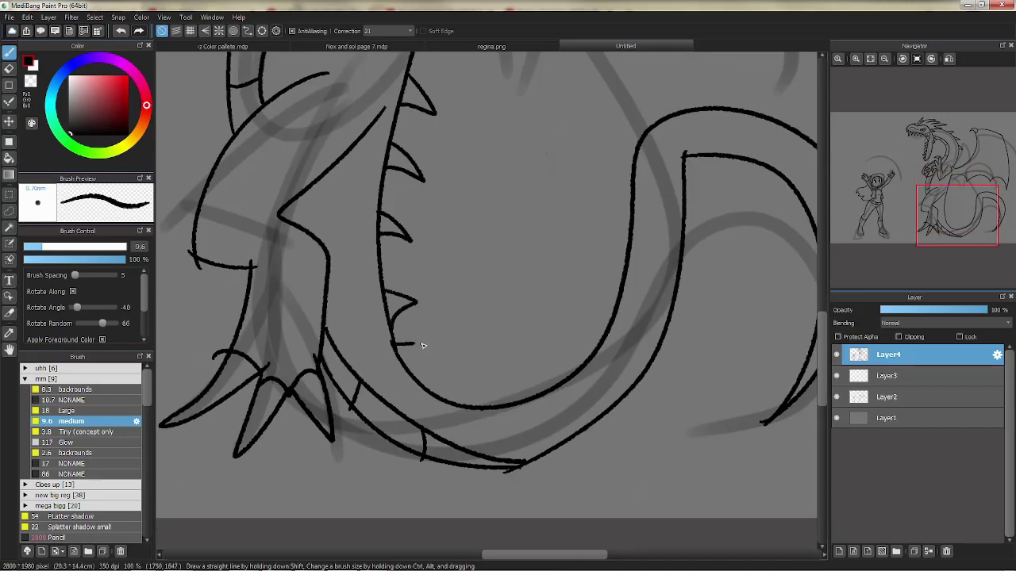
{"action": "left_click_drag", "start_coordinate": [571, 376], "coordinate": [582, 366]}
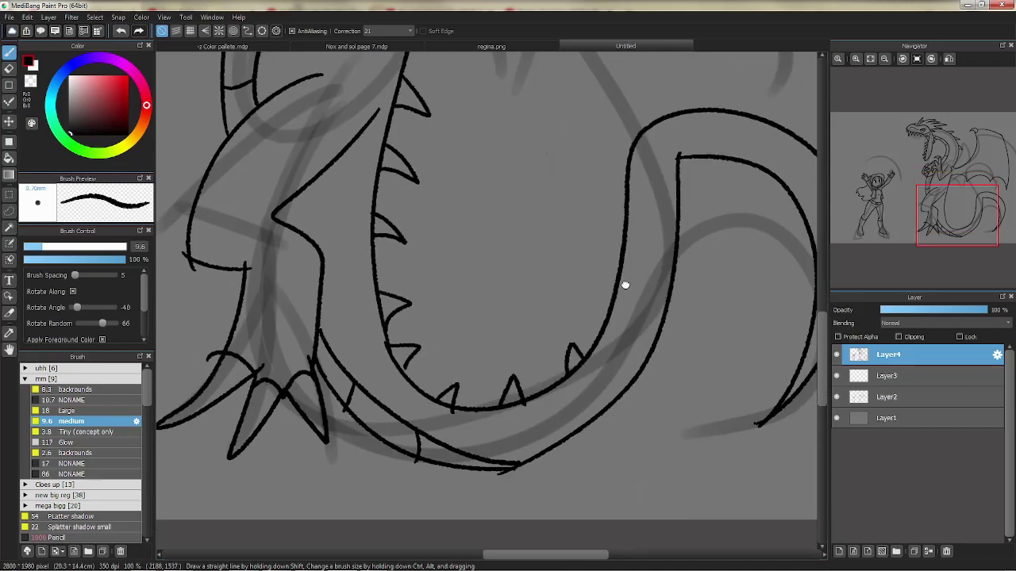
{"action": "left_click_drag", "start_coordinate": [623, 284], "coordinate": [470, 360]}
{"action": "left_click_drag", "start_coordinate": [470, 360], "coordinate": [466, 340]}
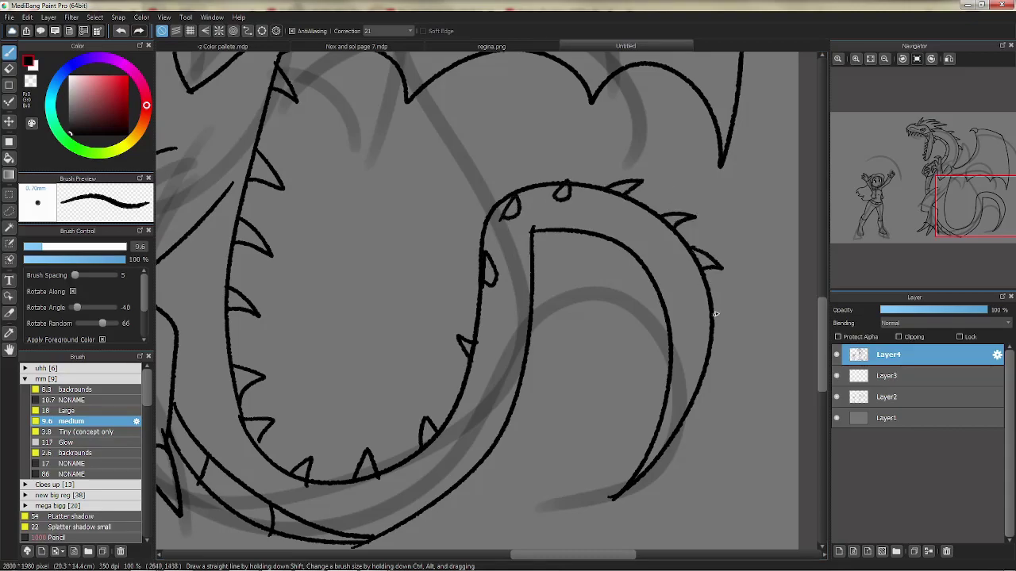
Step: Ink the dragon's far wing, with a hooked arm behind the neck and pointed membrane tips beneath the near wing
{"action": "left_click_drag", "start_coordinate": [510, 204], "coordinate": [551, 386]}
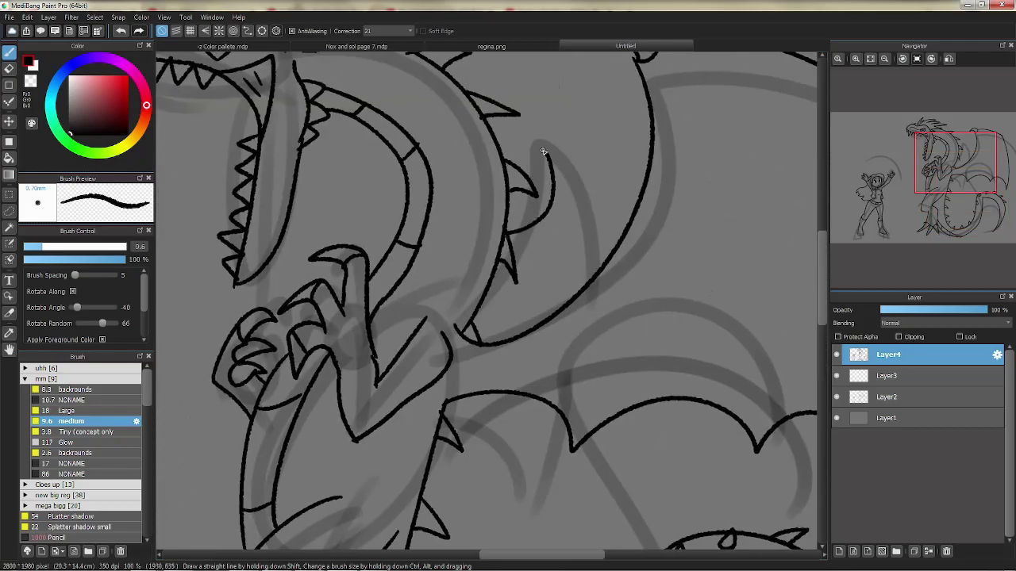
{"action": "left_click_drag", "start_coordinate": [559, 159], "coordinate": [593, 235]}
{"action": "left_click_drag", "start_coordinate": [571, 328], "coordinate": [583, 232]}
{"action": "mouse_move", "coordinate": [578, 368]}
{"action": "left_mouse_down"}
{"action": "mouse_move", "coordinate": [509, 296]}
{"action": "mouse_move", "coordinate": [526, 298]}
{"action": "left_mouse_up"}
{"action": "key", "text": "ctrl+z"}
{"action": "key", "text": "ctrl+z"}
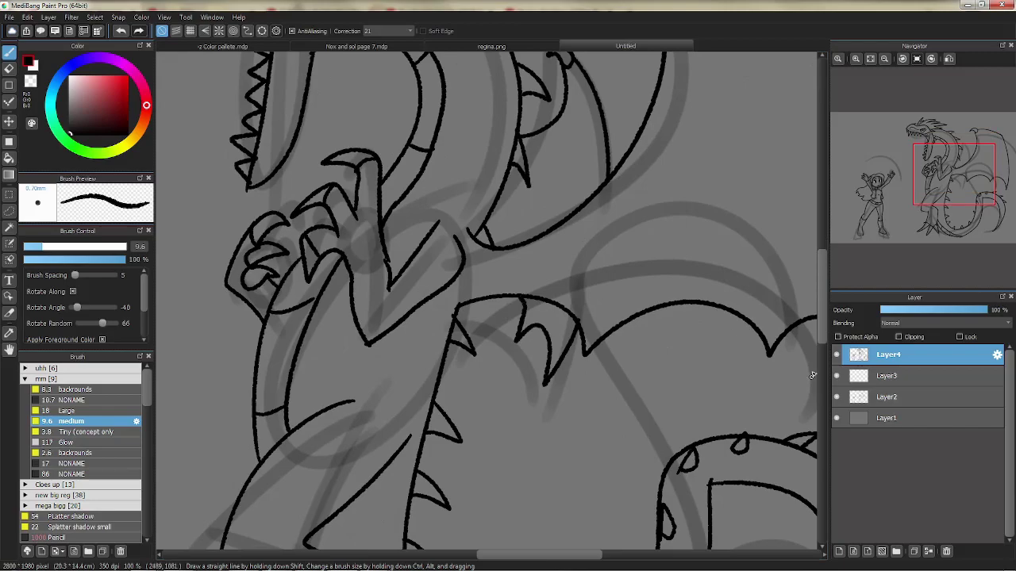
Step: Hide the rough sketch on Layer2 so that only the inked girl and dragon are shown
{"action": "left_click", "coordinate": [837, 397]}
{"action": "left_click", "coordinate": [884, 58]}
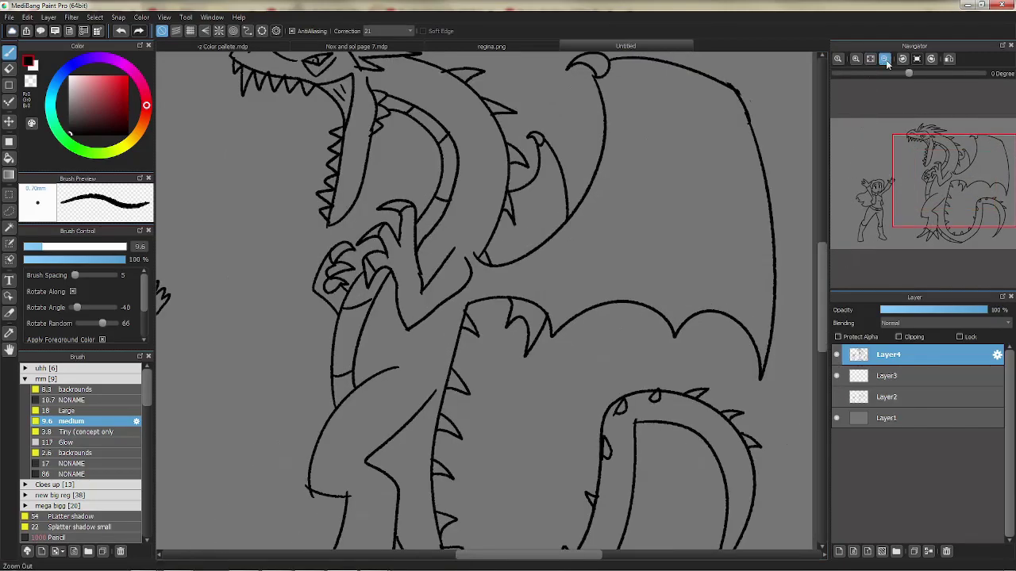
{"action": "left_click", "coordinate": [884, 57]}
{"action": "scroll", "coordinate": [631, 218], "scroll_direction": "up", "scroll_amount": 1}
Step: Choose the Pencil brush and a near-black purple from another document, and add a folder with a new layer above Layer1
{"action": "left_click", "coordinate": [887, 375]}
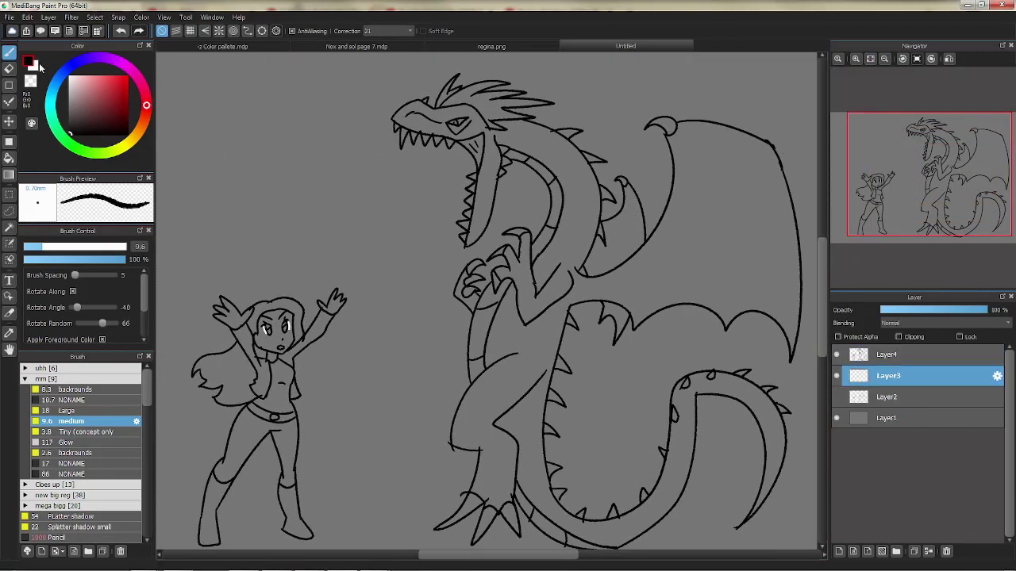
{"action": "left_click", "coordinate": [55, 537]}
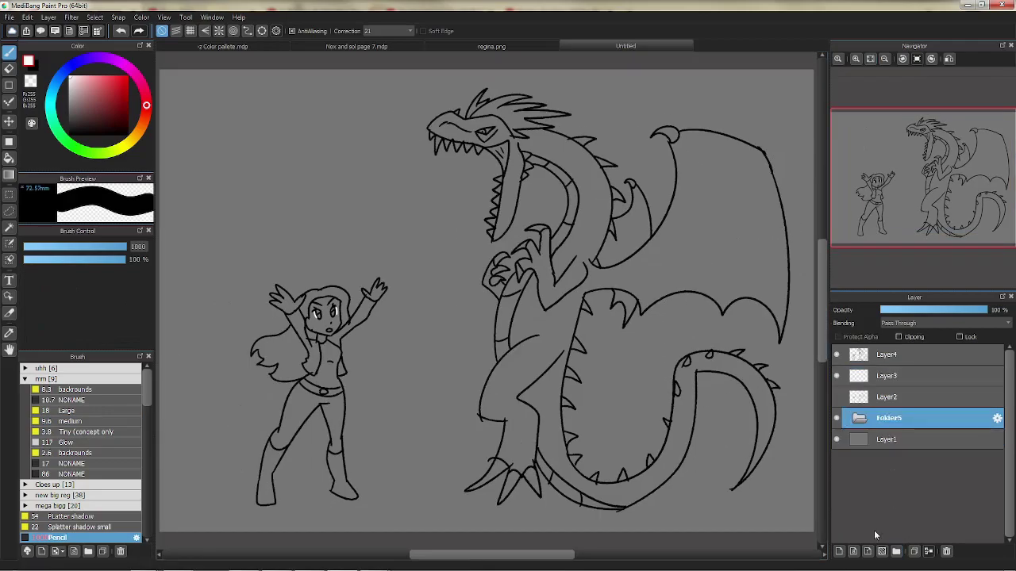
{"action": "left_click", "coordinate": [356, 46]}
{"action": "left_click", "coordinate": [627, 46]}
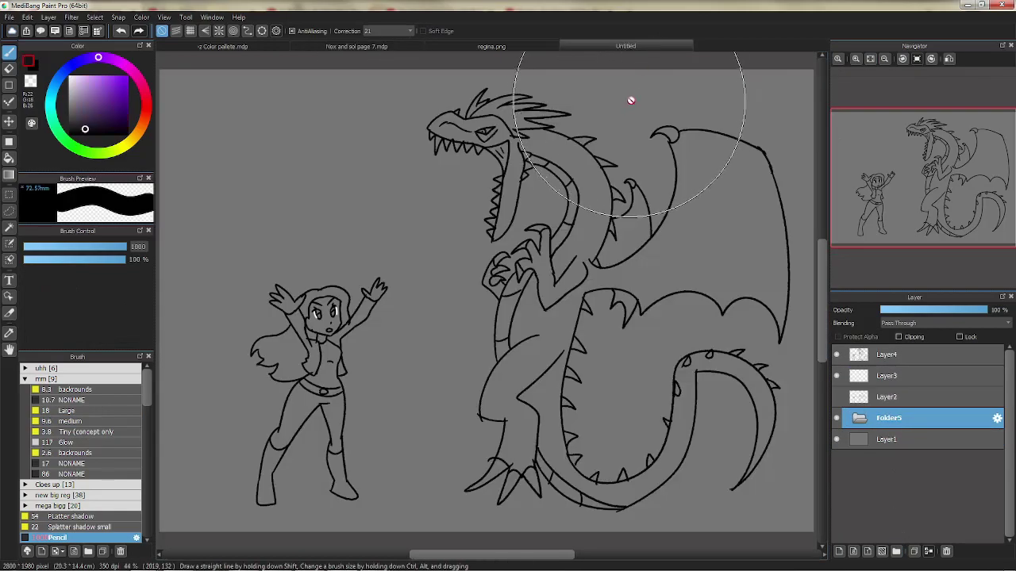
{"action": "left_click", "coordinate": [888, 439]}
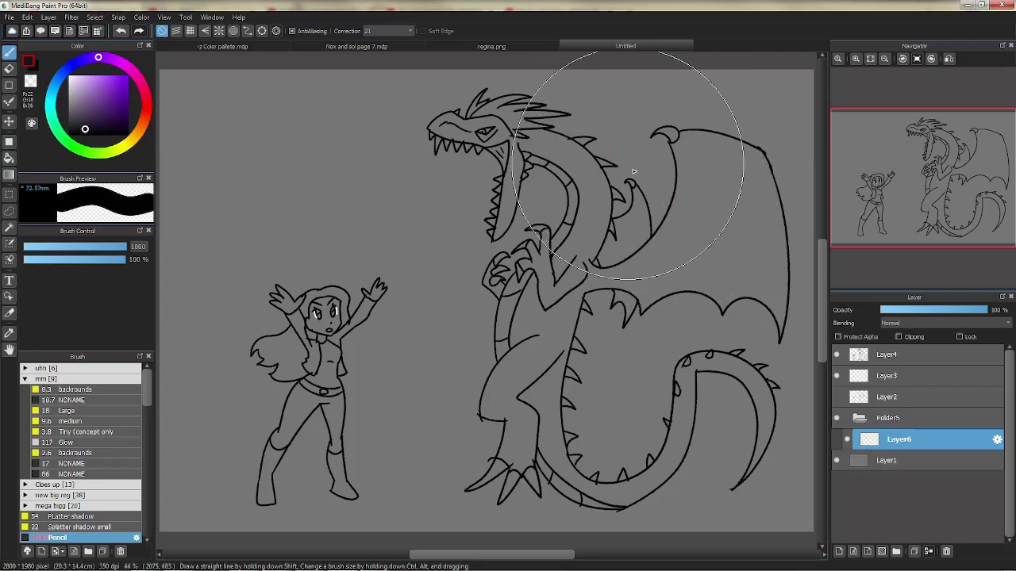
Step: Paste the white-bordered purple background from another open document into the folder beneath the line art
{"action": "left_click", "coordinate": [364, 46]}
{"action": "left_click", "coordinate": [649, 43]}
{"action": "key", "text": "ctrl+v"}
{"action": "left_click", "coordinate": [885, 417]}
{"action": "left_click_drag", "start_coordinate": [873, 438], "coordinate": [873, 417]}
Step: Fill the girl and dragon with near-black purple on Layer3, forming dark silhouettes over the background
{"action": "left_click", "coordinate": [887, 375]}
{"action": "mouse_move", "coordinate": [445, 158]}
{"action": "left_mouse_down"}
{"action": "mouse_move", "coordinate": [521, 141]}
{"action": "mouse_move", "coordinate": [703, 391]}
{"action": "mouse_move", "coordinate": [585, 294]}
{"action": "mouse_move", "coordinate": [422, 453]}
{"action": "mouse_move", "coordinate": [20, 171]}
{"action": "left_mouse_up"}
{"action": "left_click", "coordinate": [9, 158]}
{"action": "left_click", "coordinate": [388, 250]}
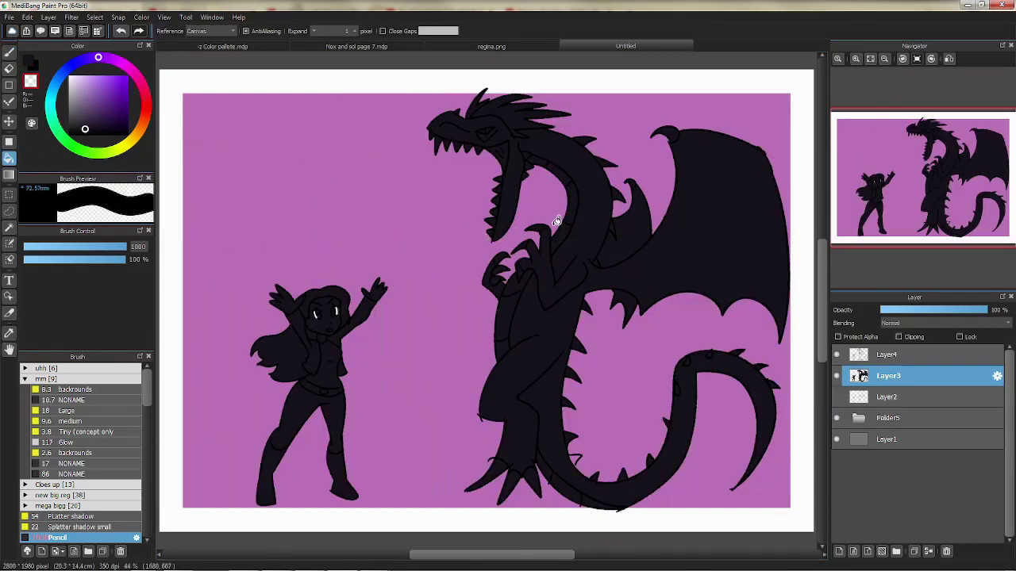
{"action": "left_click", "coordinate": [856, 59]}
{"action": "left_click", "coordinate": [856, 59]}
{"action": "left_click_drag", "start_coordinate": [206, 313], "coordinate": [559, 146]}
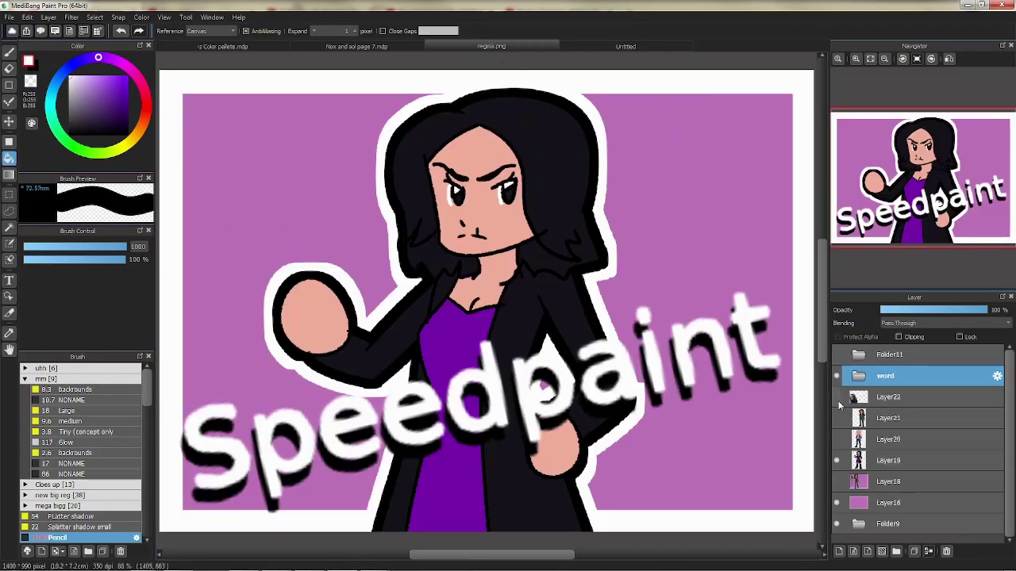
Step: Fill the girl's face, neck and hands with skin tone and her hair with blonde, sampling the colours from characters in regina.png
{"action": "mouse_move", "coordinate": [838, 397]}
{"action": "left_mouse_down"}
{"action": "mouse_move", "coordinate": [841, 439]}
{"action": "mouse_move", "coordinate": [838, 397]}
{"action": "left_mouse_up"}
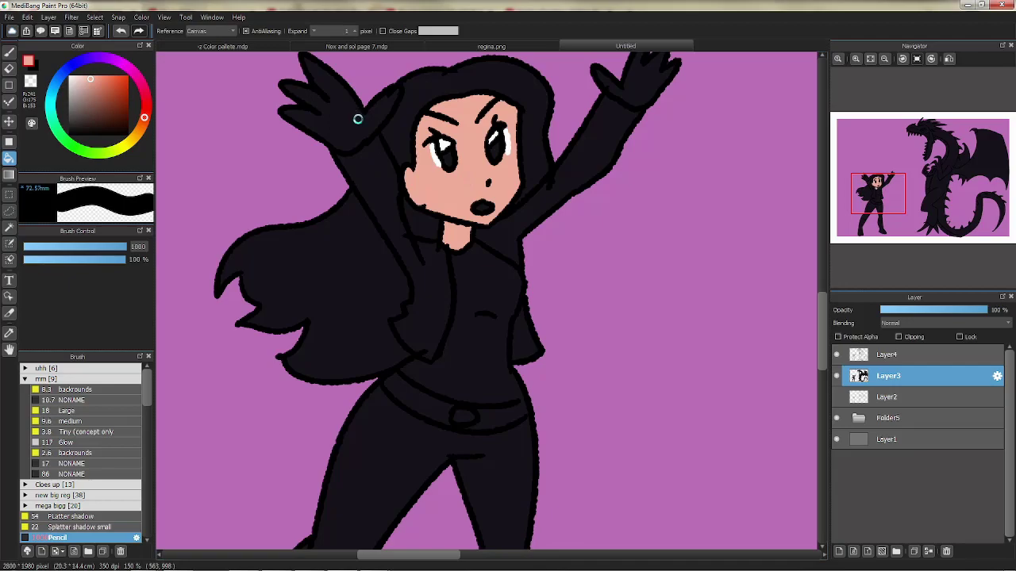
{"action": "left_click_drag", "start_coordinate": [472, 138], "coordinate": [551, 117]}
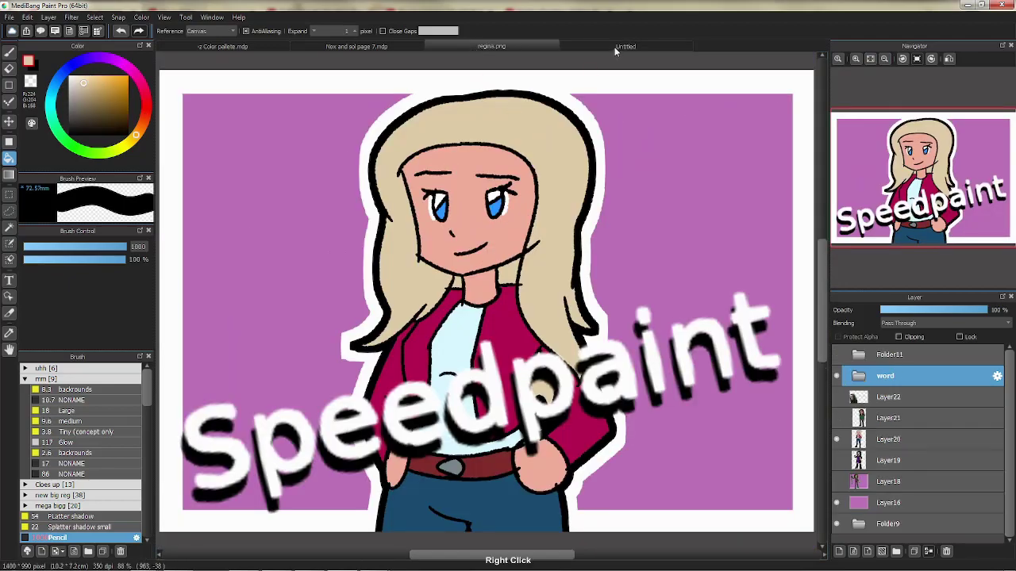
{"action": "left_click", "coordinate": [472, 151]}
{"action": "left_click", "coordinate": [357, 293]}
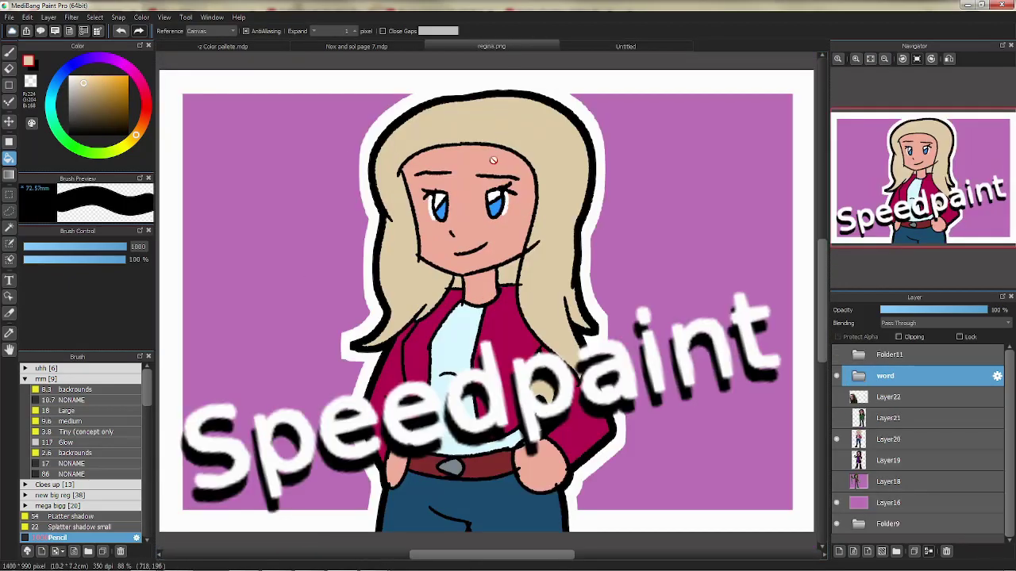
Step: Colour the girl's irises blue and fill her shirt with pale blue, using colours sampled from the blonde character in regina.png
{"action": "right_click", "coordinate": [528, 114]}
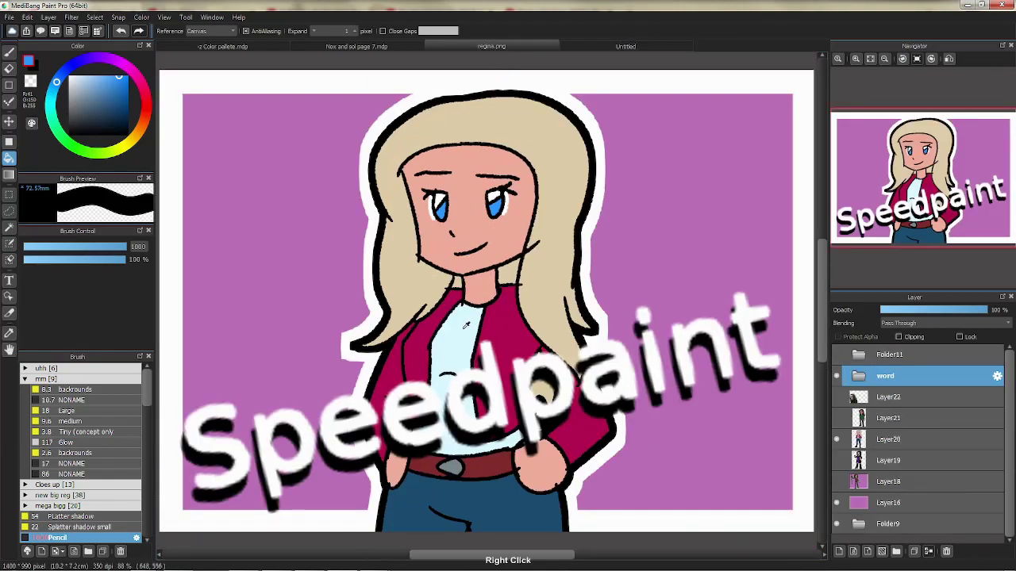
{"action": "left_click", "coordinate": [75, 78]}
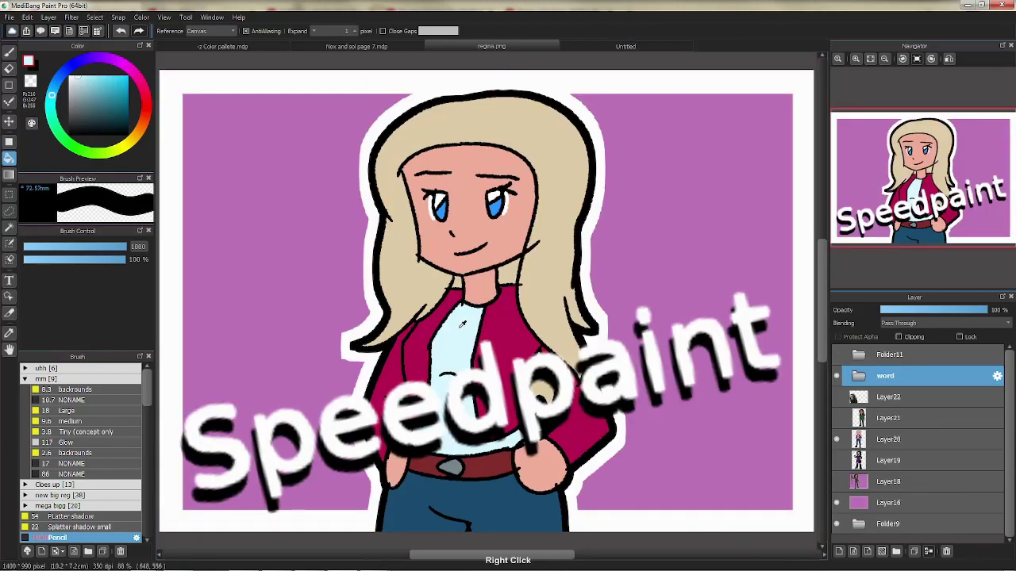
{"action": "left_click", "coordinate": [484, 317]}
Step: Undo the leaking shirt fill and close the outline between shirt and belt in black on Layer4 with the medium brush
{"action": "left_click", "coordinate": [889, 355]}
{"action": "left_click", "coordinate": [70, 133]}
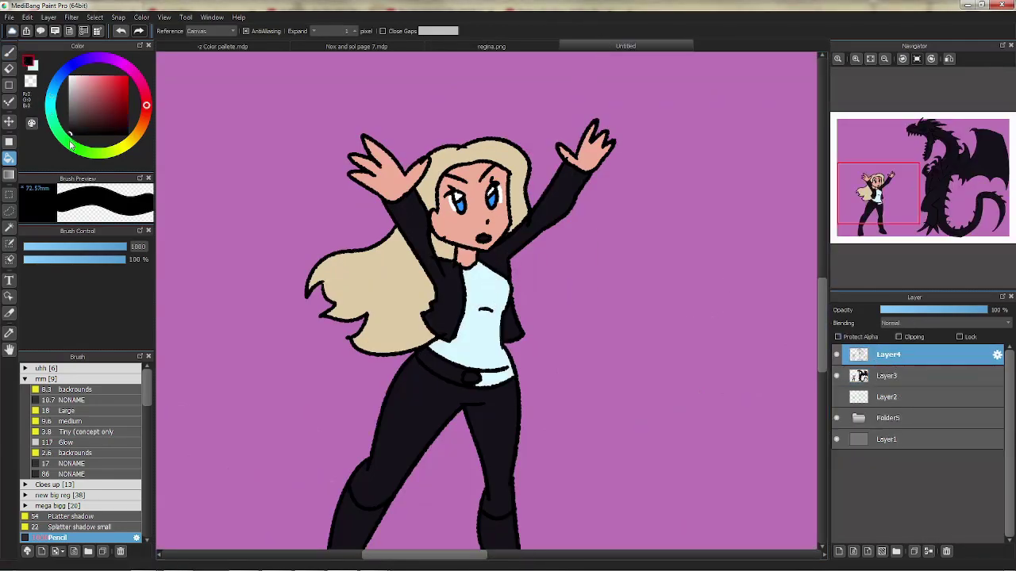
{"action": "left_click", "coordinate": [67, 410]}
{"action": "left_click_drag", "start_coordinate": [469, 278], "coordinate": [484, 365]}
{"action": "left_click", "coordinate": [80, 422]}
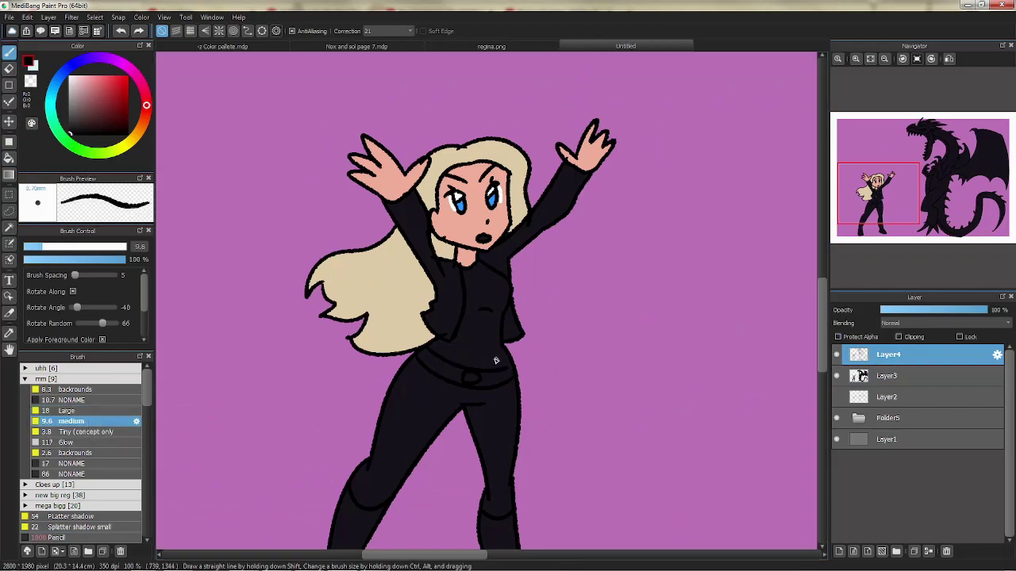
Step: Refill the girl's shirt with pale blue on Layer3
{"action": "left_click", "coordinate": [865, 376]}
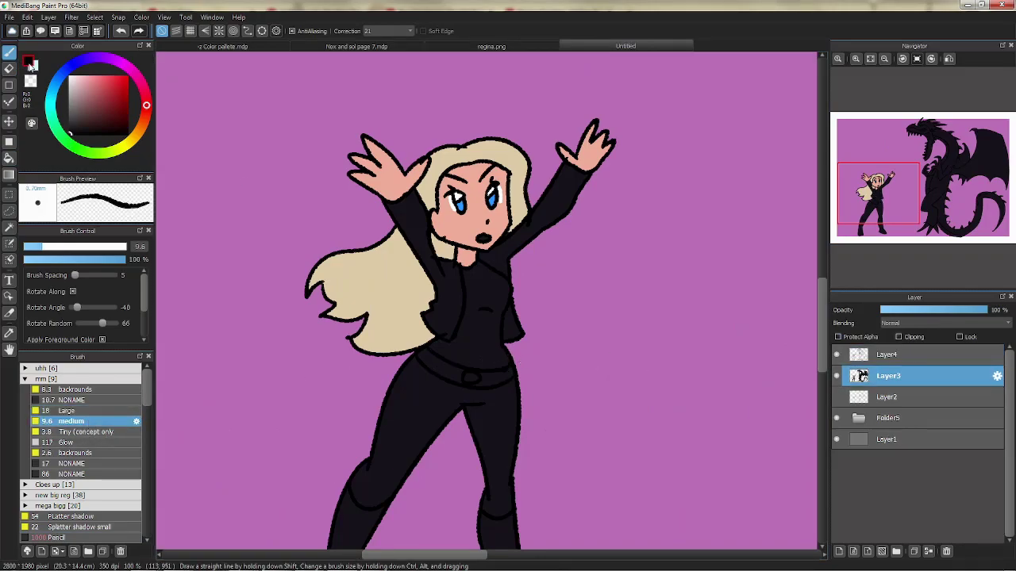
{"action": "left_click", "coordinate": [73, 78]}
{"action": "left_click", "coordinate": [9, 158]}
{"action": "left_click", "coordinate": [470, 318]}
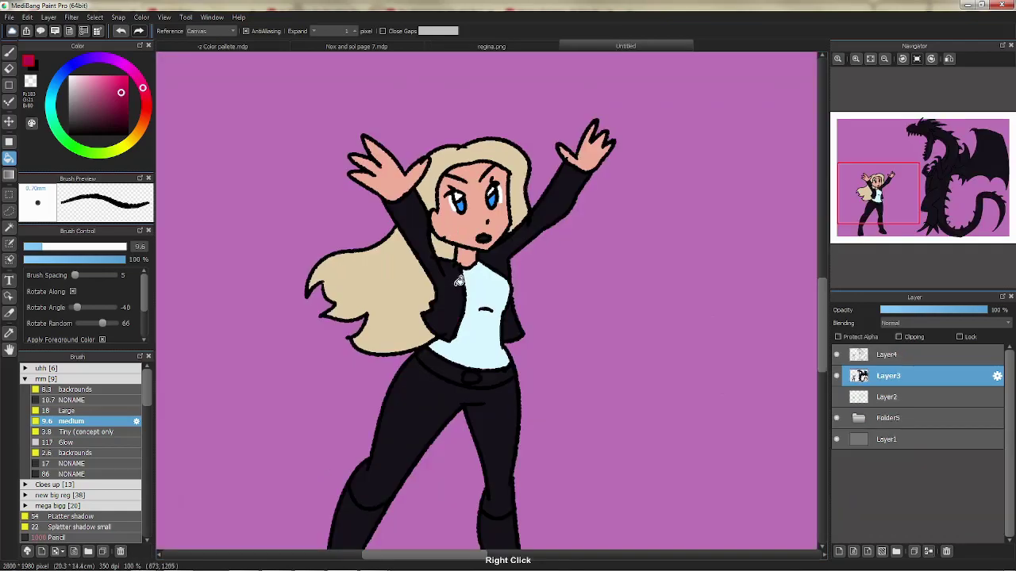
Step: Fill the jacket crimson, the belt dark red, the buckle grey and the jeans blue with colours sampled from regina.png
{"action": "left_click", "coordinate": [519, 327]}
{"action": "right_click", "coordinate": [513, 46]}
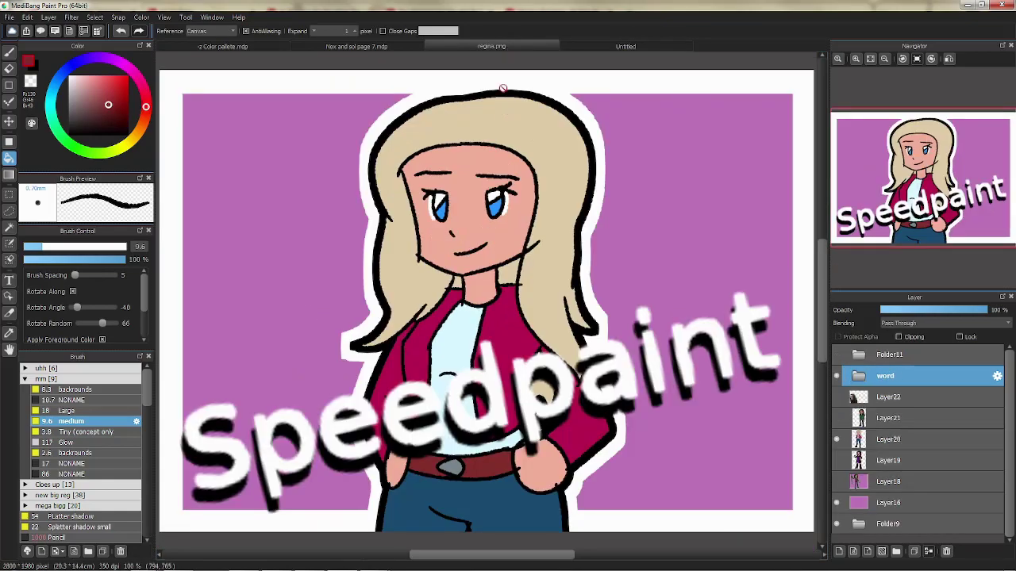
{"action": "right_click", "coordinate": [603, 46]}
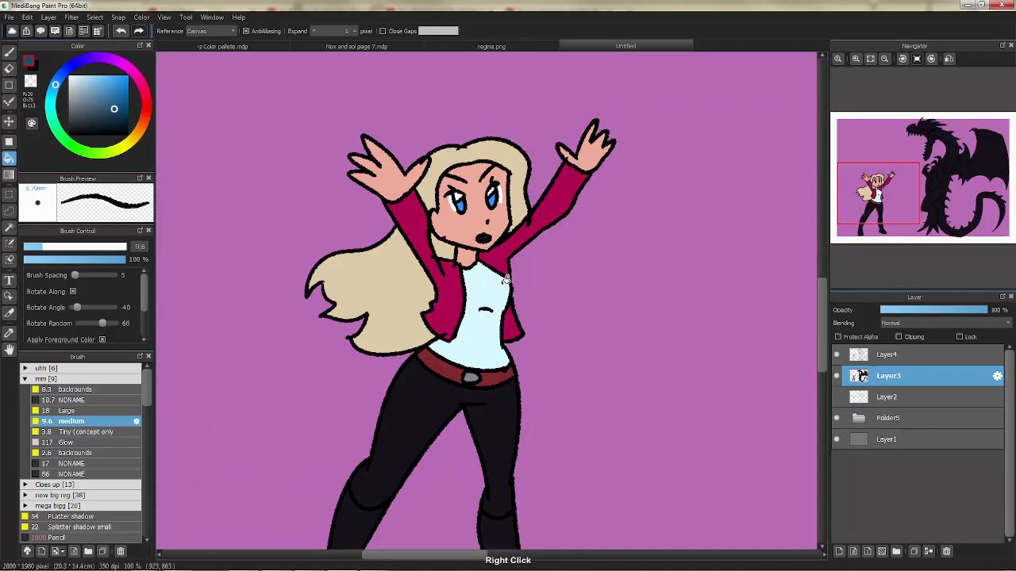
{"action": "left_click", "coordinate": [444, 444]}
Step: Fill the dragon's upper and lower teeth with white and its eye with yellow
{"action": "left_click", "coordinate": [884, 58]}
{"action": "left_click", "coordinate": [937, 147]}
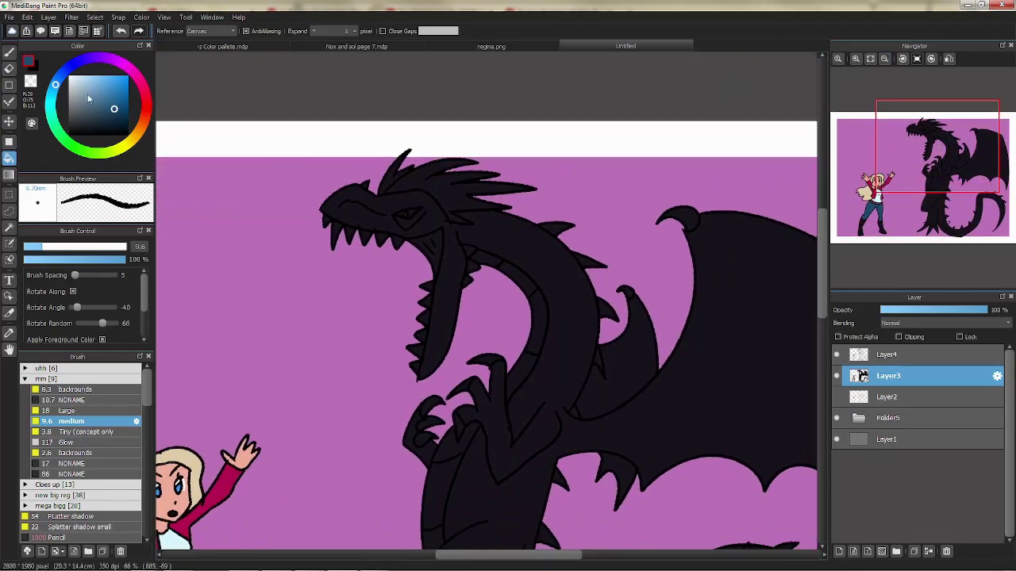
{"action": "key", "text": "ctrl+plus"}
{"action": "key", "text": "ctrl+plus"}
{"action": "left_click_drag", "start_coordinate": [333, 414], "coordinate": [357, 265]}
{"action": "left_click_drag", "start_coordinate": [329, 229], "coordinate": [515, 278]}
{"action": "mouse_move", "coordinate": [476, 202]}
{"action": "left_mouse_down"}
{"action": "mouse_move", "coordinate": [424, 209]}
{"action": "mouse_move", "coordinate": [330, 189]}
{"action": "left_mouse_up"}
{"action": "left_click", "coordinate": [330, 189]}
{"action": "left_click", "coordinate": [310, 173]}
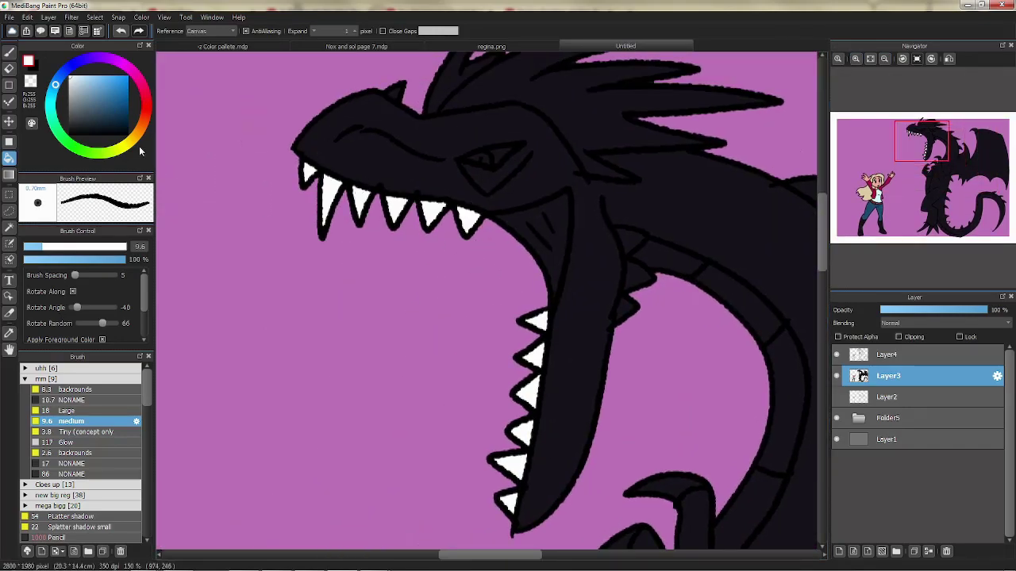
{"action": "key", "text": "ctrl+minus"}
{"action": "key", "text": "ctrl+minus"}
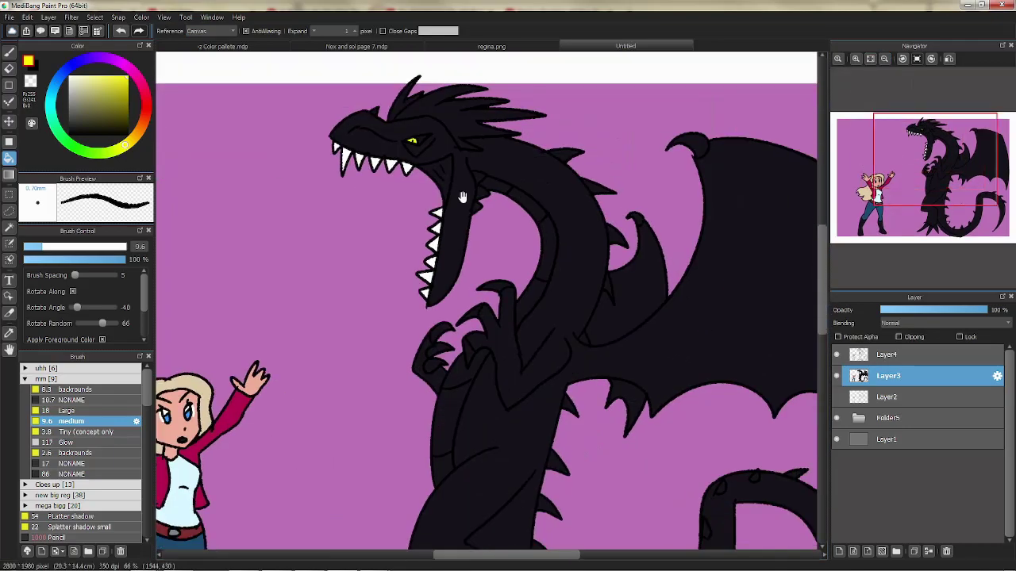
Step: Try a blue-grey fill on the dragon's head, body, near wing and tail
{"action": "left_click", "coordinate": [53, 90]}
{"action": "left_click", "coordinate": [445, 137]}
{"action": "left_click_drag", "start_coordinate": [539, 315], "coordinate": [503, 236]}
{"action": "left_click", "coordinate": [50, 96]}
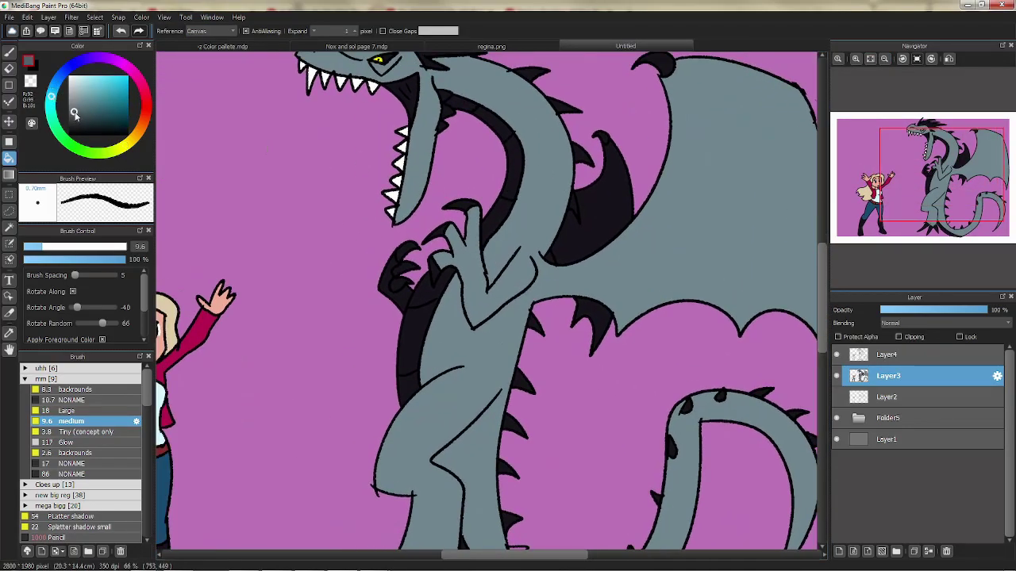
Step: Try a darker neutral grey on the dragon's body and both wings, and undo the fills
{"action": "left_click", "coordinate": [72, 110]}
{"action": "left_click", "coordinate": [526, 129]}
{"action": "scroll", "coordinate": [485, 199], "scroll_direction": "up", "scroll_amount": 3}
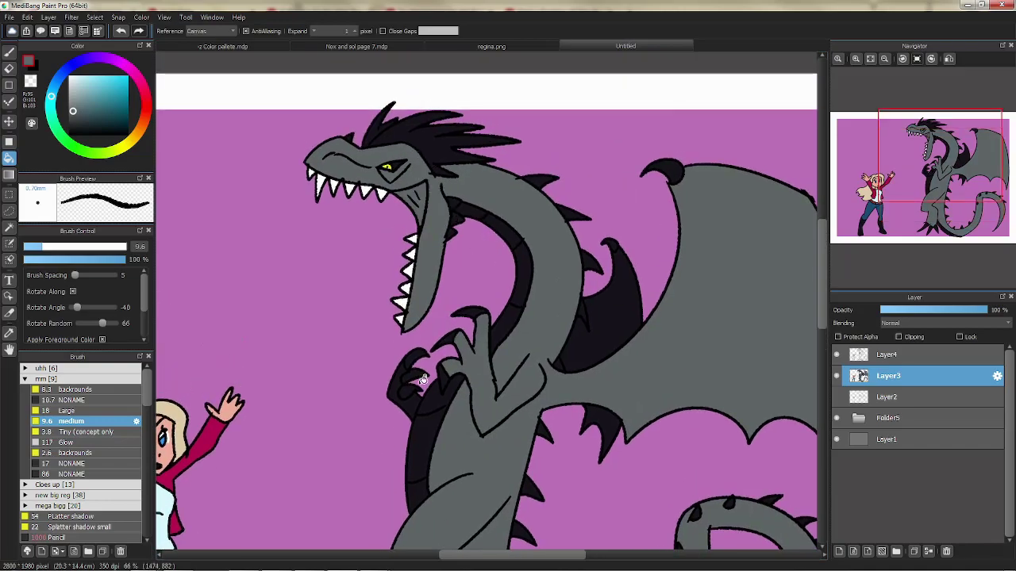
{"action": "left_click", "coordinate": [590, 325]}
{"action": "left_click", "coordinate": [605, 409]}
{"action": "scroll", "coordinate": [212, 200], "scroll_direction": "down", "scroll_amount": 2}
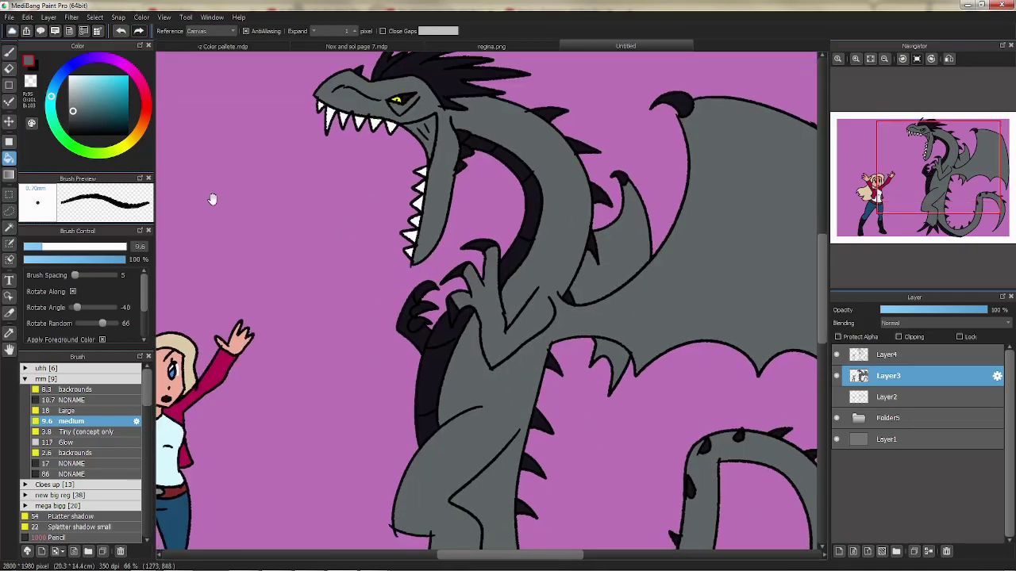
{"action": "key", "text": "ctrl+z"}
{"action": "key", "text": "ctrl+z"}
{"action": "key", "text": "ctrl+z"}
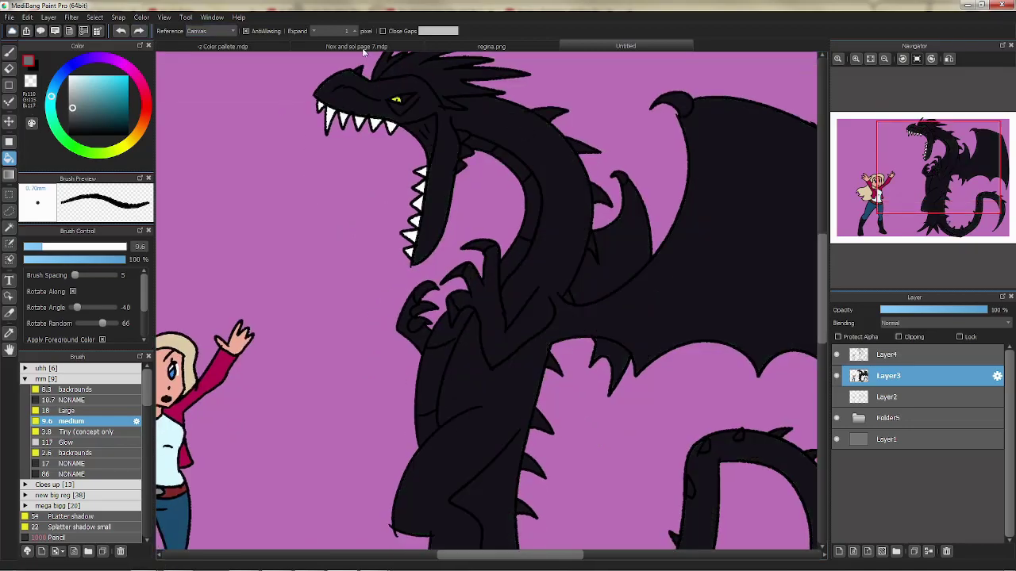
Step: Fill the dragon's head, body, wings, tail, head crest and back spikes with mid grey, RGB 110, 115, 117
{"action": "left_click", "coordinate": [526, 129]}
{"action": "left_click", "coordinate": [595, 216]}
{"action": "left_click", "coordinate": [607, 341]}
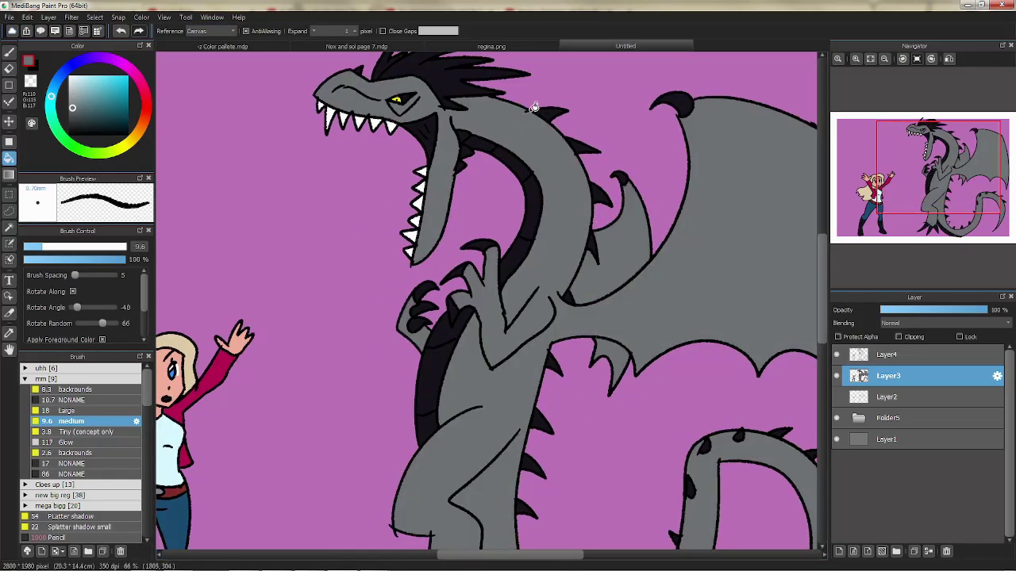
{"action": "left_click", "coordinate": [388, 64]}
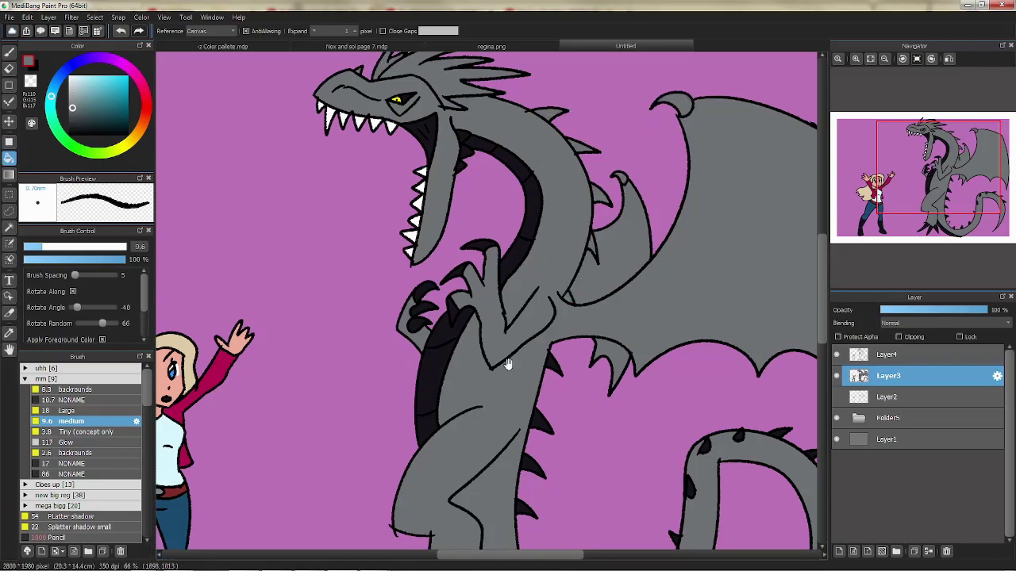
{"action": "left_click_drag", "start_coordinate": [508, 364], "coordinate": [480, 219]}
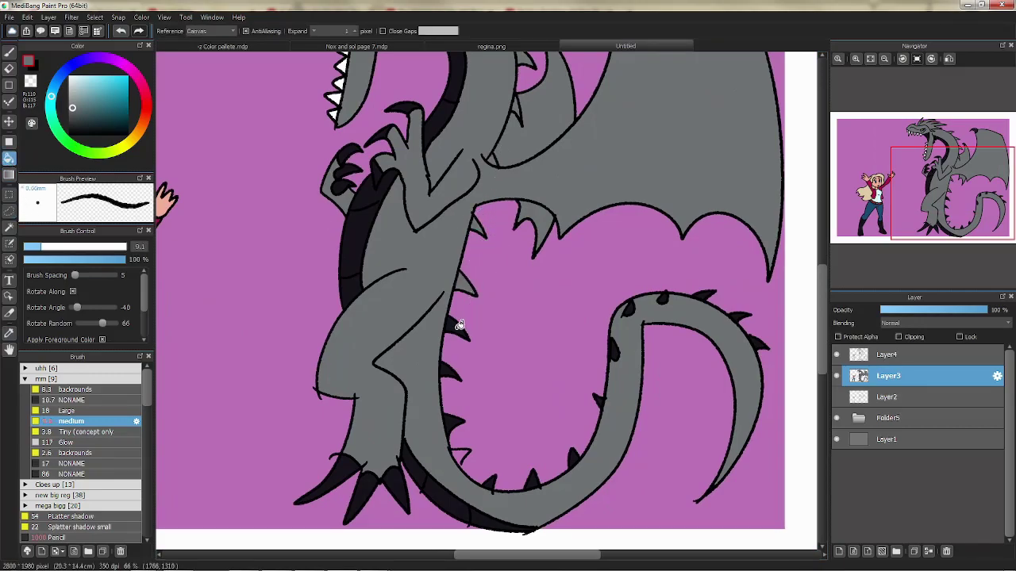
{"action": "left_click", "coordinate": [535, 471]}
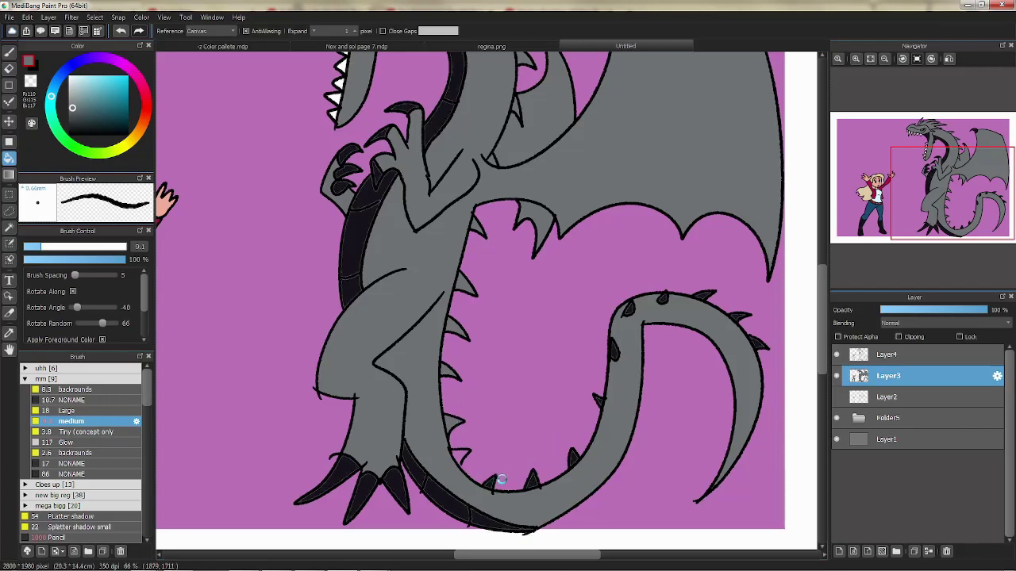
Step: Close the outline of the open spike near the base of the tail in black on Layer4 with the medium brush
{"action": "scroll", "coordinate": [487, 381], "scroll_direction": "up", "scroll_amount": 5}
{"action": "left_click", "coordinate": [888, 354]}
{"action": "left_click", "coordinate": [24, 61]}
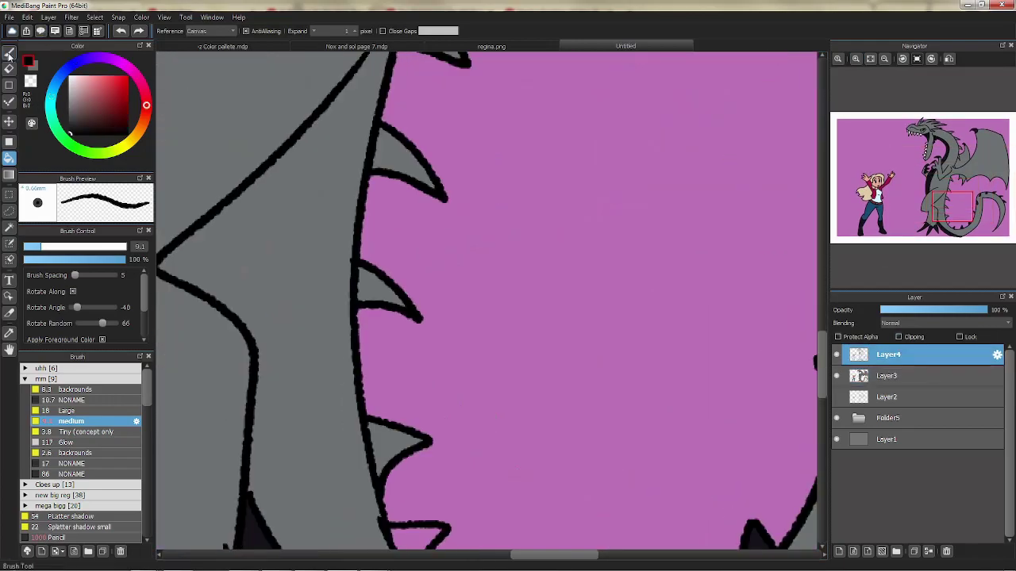
{"action": "scroll", "coordinate": [362, 363], "scroll_direction": "down", "scroll_amount": 5}
{"action": "key", "text": "b"}
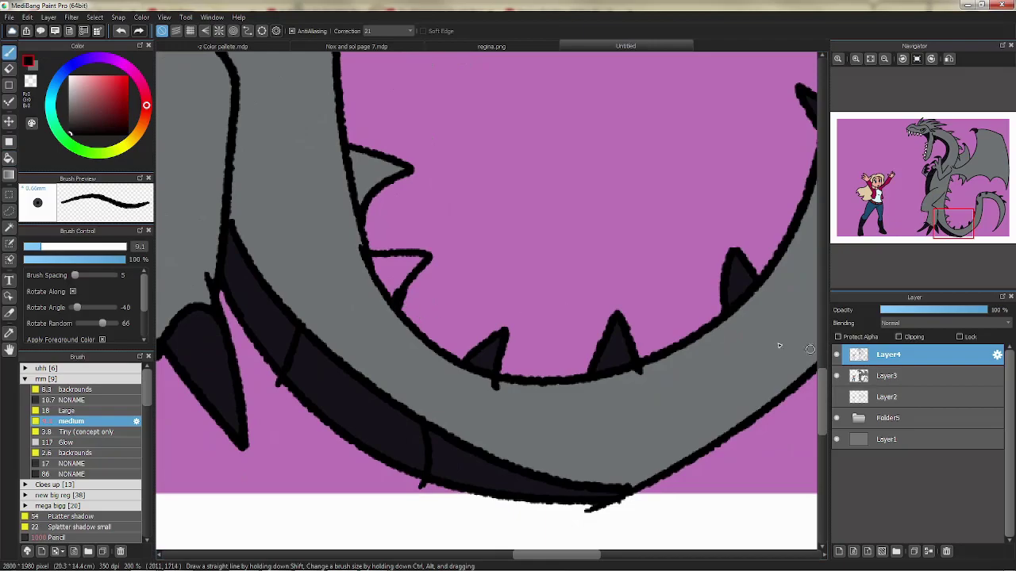
Step: Fill the remaining spikes along the dragon's tail on Layer3 with the grey sampled from its body
{"action": "left_click", "coordinate": [888, 375]}
{"action": "left_click", "coordinate": [278, 162], "text": "alt"}
{"action": "key", "text": "g"}
{"action": "left_click", "coordinate": [402, 273]}
{"action": "left_click", "coordinate": [492, 346]}
{"action": "left_click", "coordinate": [601, 347]}
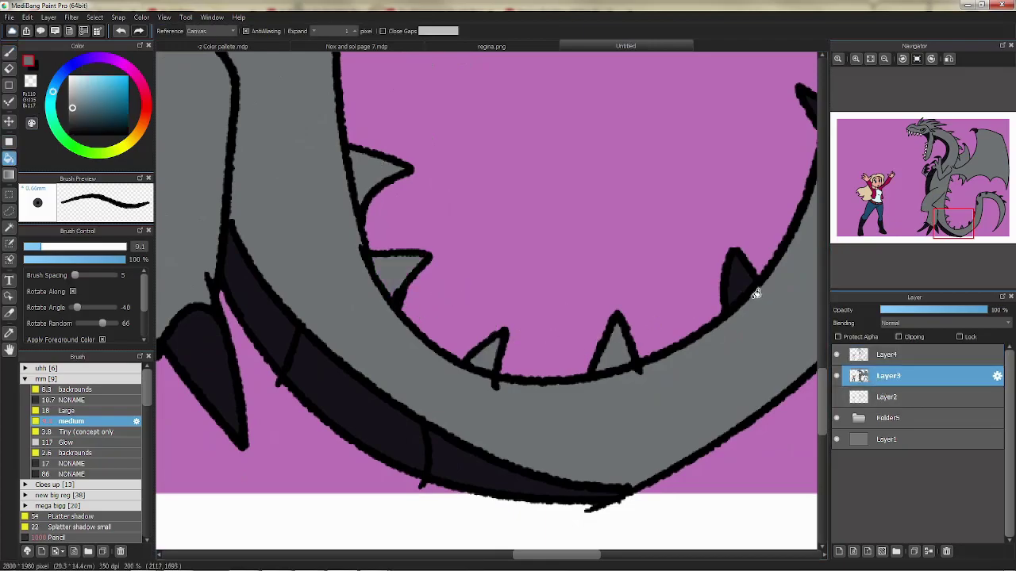
{"action": "left_click", "coordinate": [884, 60]}
{"action": "mouse_move", "coordinate": [276, 562]}
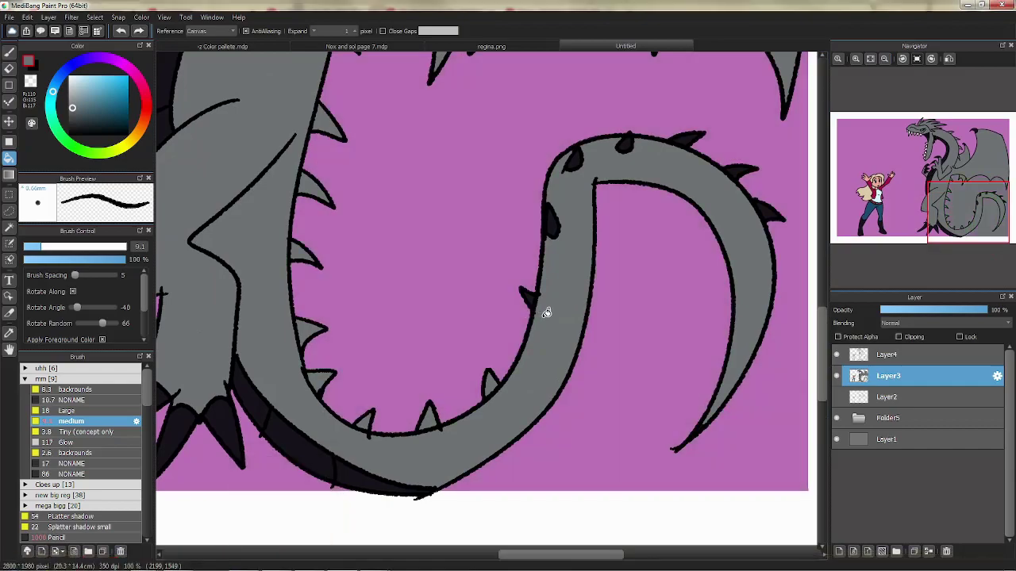
{"action": "left_click", "coordinate": [530, 300]}
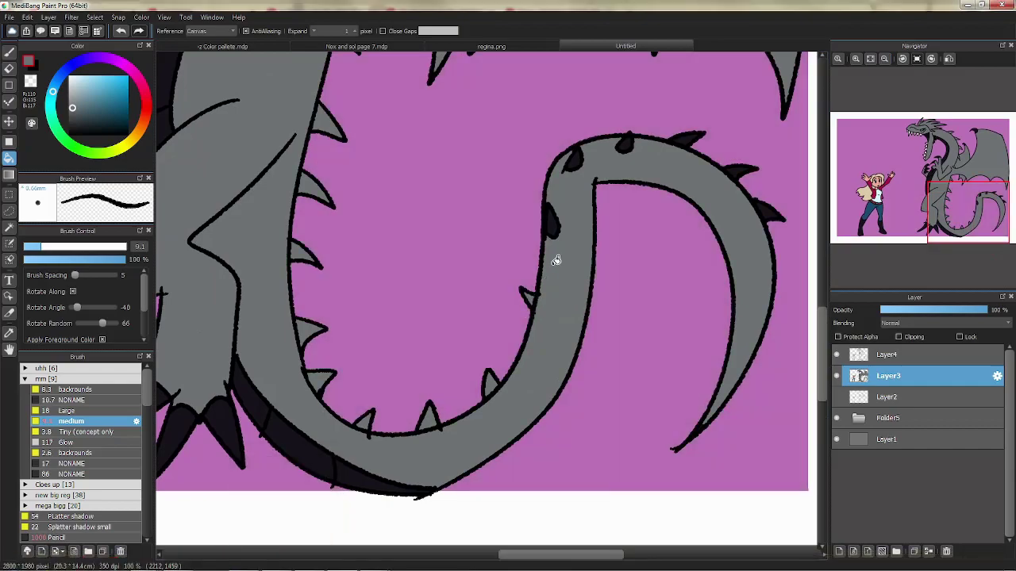
{"action": "left_click", "coordinate": [760, 200]}
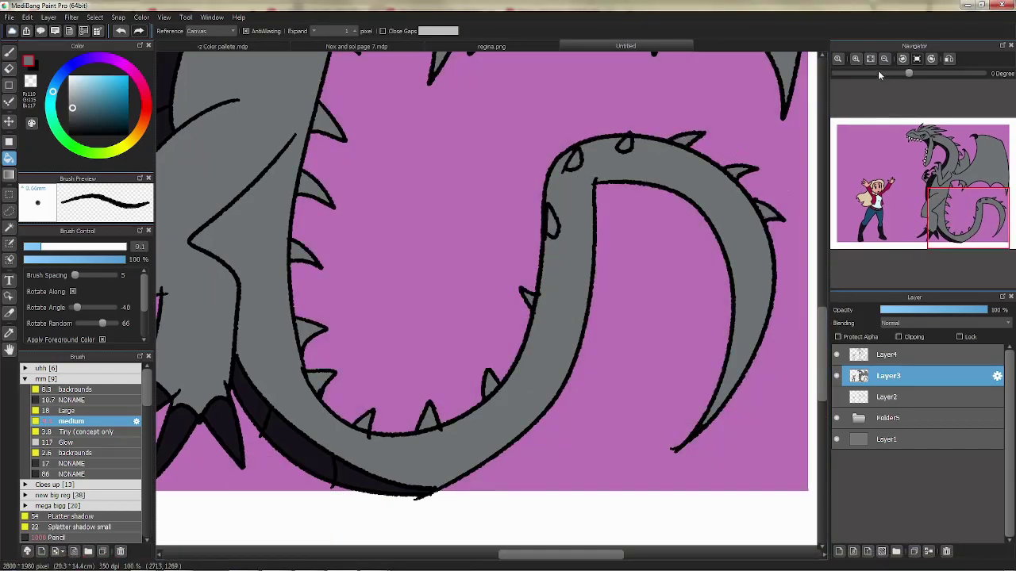
Step: Fill the dragon's wing, hand and foot claws and the corner of its mouth with dark grey, RGB 59, 62, 64
{"action": "scroll", "coordinate": [530, 151], "scroll_direction": "down", "scroll_amount": 3}
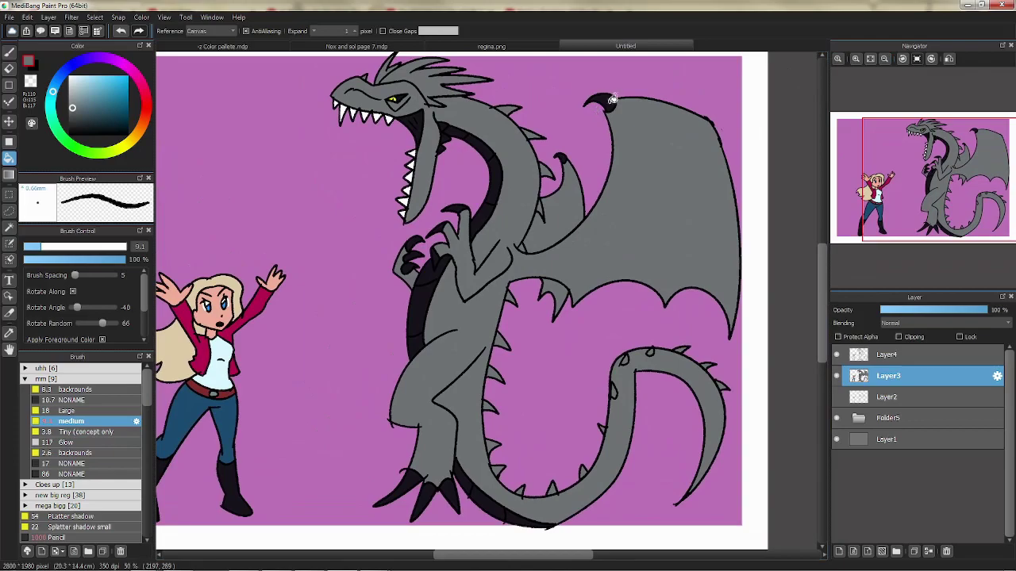
{"action": "scroll", "coordinate": [578, 144], "scroll_direction": "down", "scroll_amount": 1}
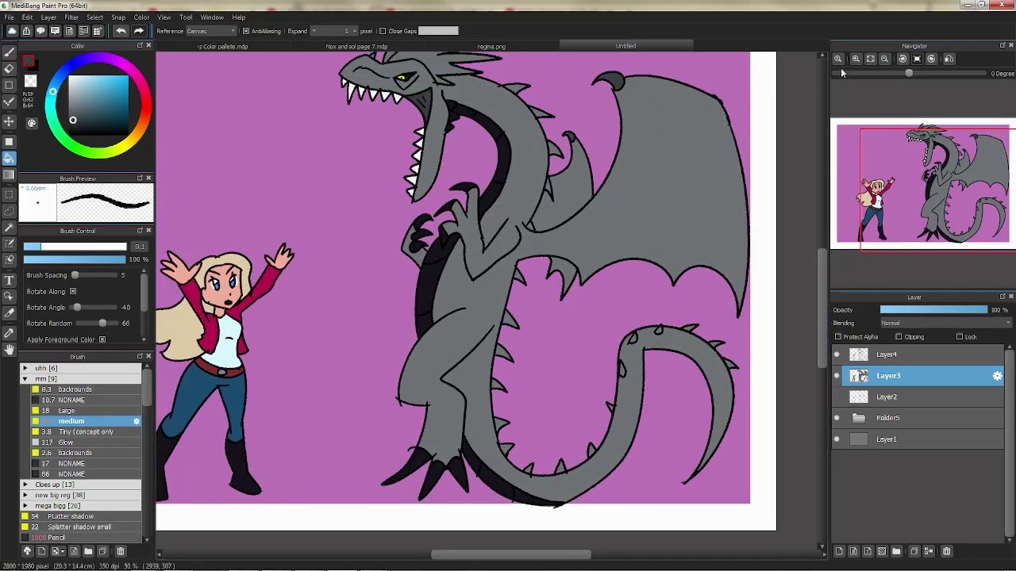
{"action": "scroll", "coordinate": [575, 135], "scroll_direction": "up", "scroll_amount": 4}
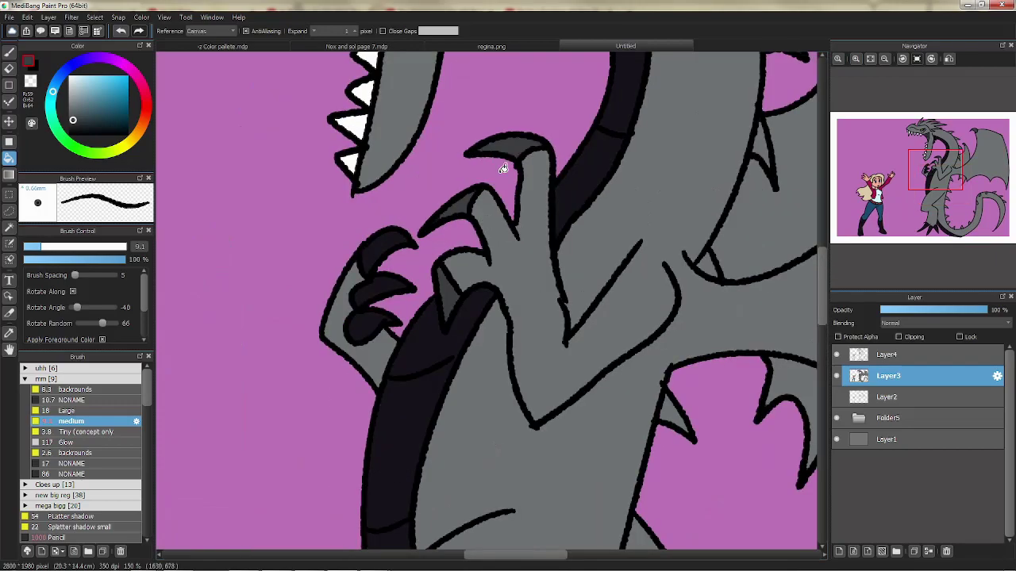
{"action": "scroll", "coordinate": [528, 257], "scroll_direction": "down", "scroll_amount": 10}
{"action": "scroll", "coordinate": [529, 257], "scroll_direction": "down", "scroll_amount": 2}
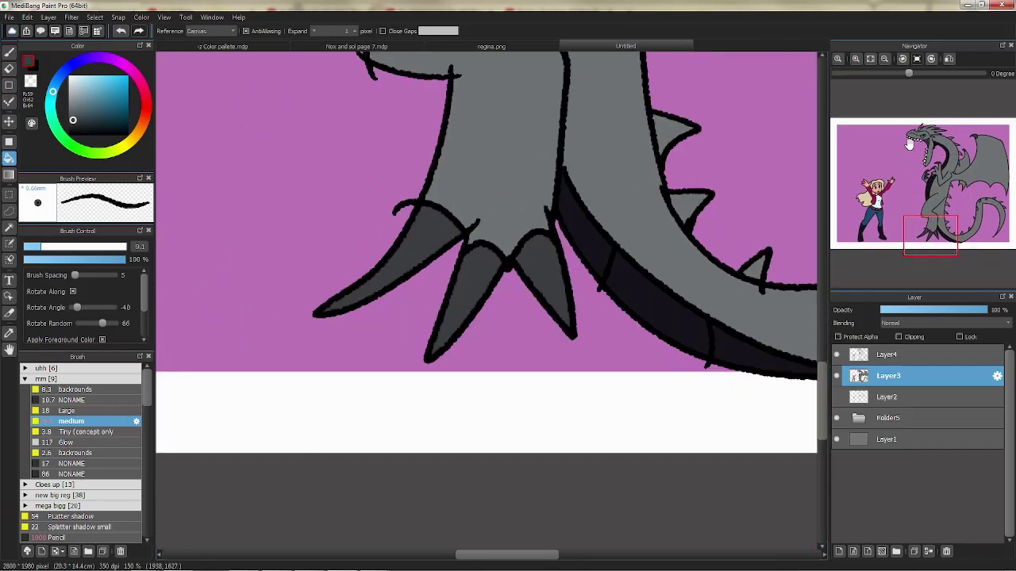
{"action": "scroll", "coordinate": [507, 246], "scroll_direction": "up", "scroll_amount": 10}
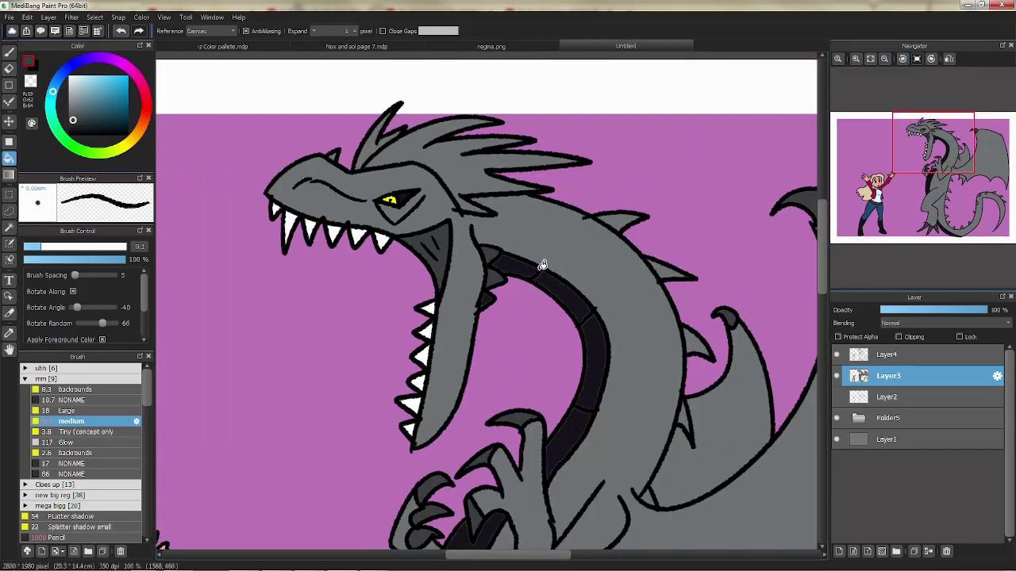
Step: Fill the belly plates along the dragon's neck, torso and underside of the tail with dark brown on Layer3
{"action": "scroll", "coordinate": [601, 227], "scroll_direction": "down", "scroll_amount": 2}
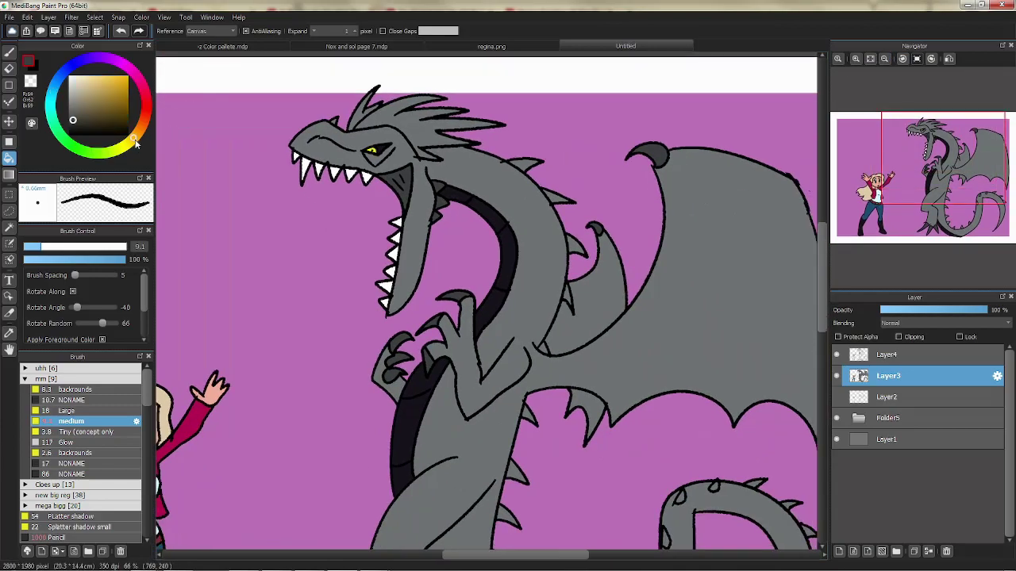
{"action": "mouse_move", "coordinate": [479, 195]}
{"action": "left_mouse_down"}
{"action": "mouse_move", "coordinate": [502, 236]}
{"action": "mouse_move", "coordinate": [481, 327]}
{"action": "left_mouse_up"}
{"action": "scroll", "coordinate": [480, 327], "scroll_direction": "down", "scroll_amount": 1}
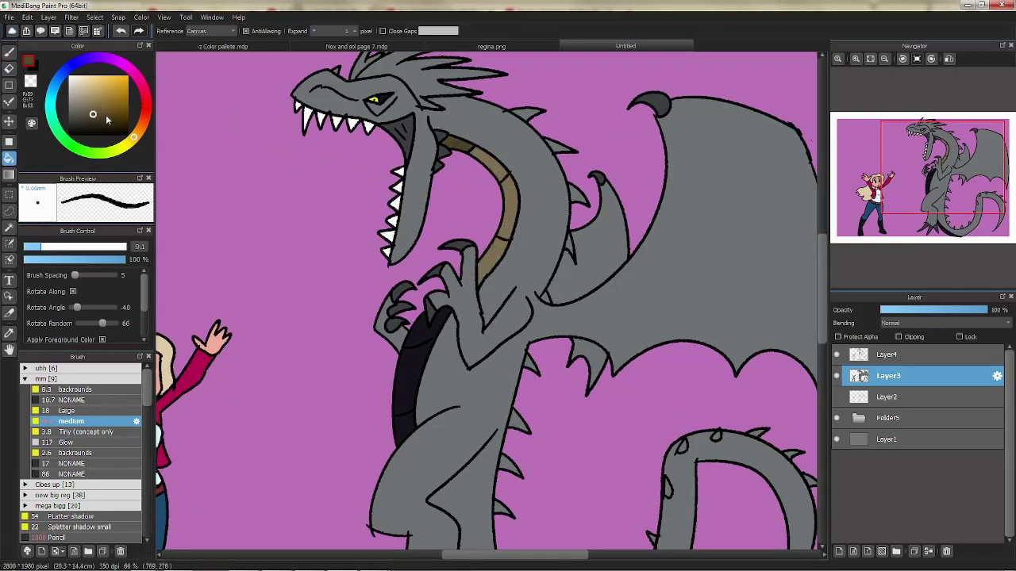
{"action": "scroll", "coordinate": [431, 404], "scroll_direction": "down", "scroll_amount": 4}
{"action": "scroll", "coordinate": [505, 424], "scroll_direction": "up", "scroll_amount": 2}
{"action": "key", "text": "ctrl+0"}
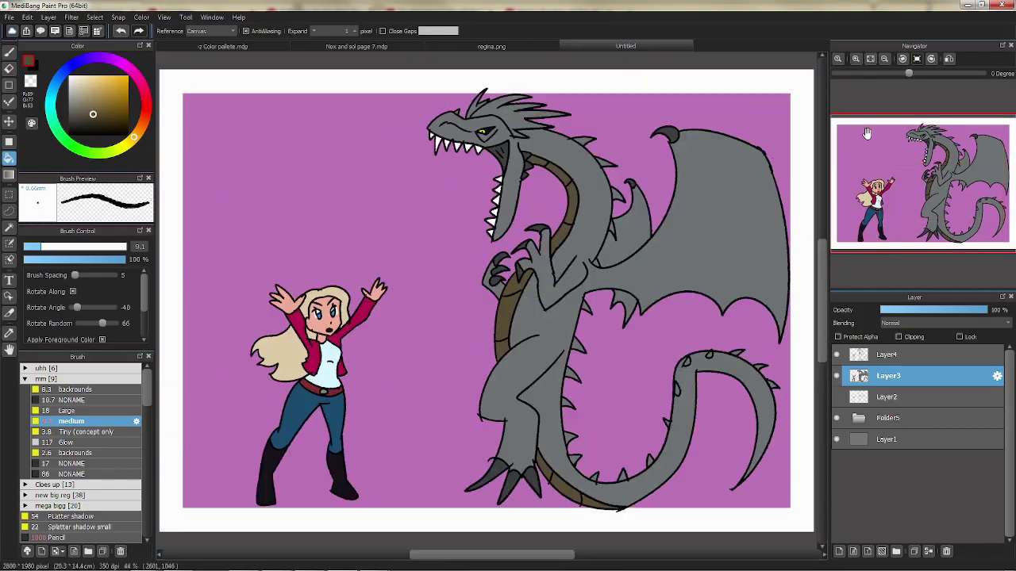
Step: Group Layer3 and Layer4 together in a new folder
{"action": "left_click", "coordinate": [905, 402]}
{"action": "left_click", "coordinate": [905, 378], "text": "shift"}
{"action": "left_click_drag", "start_coordinate": [904, 378], "coordinate": [880, 365]}
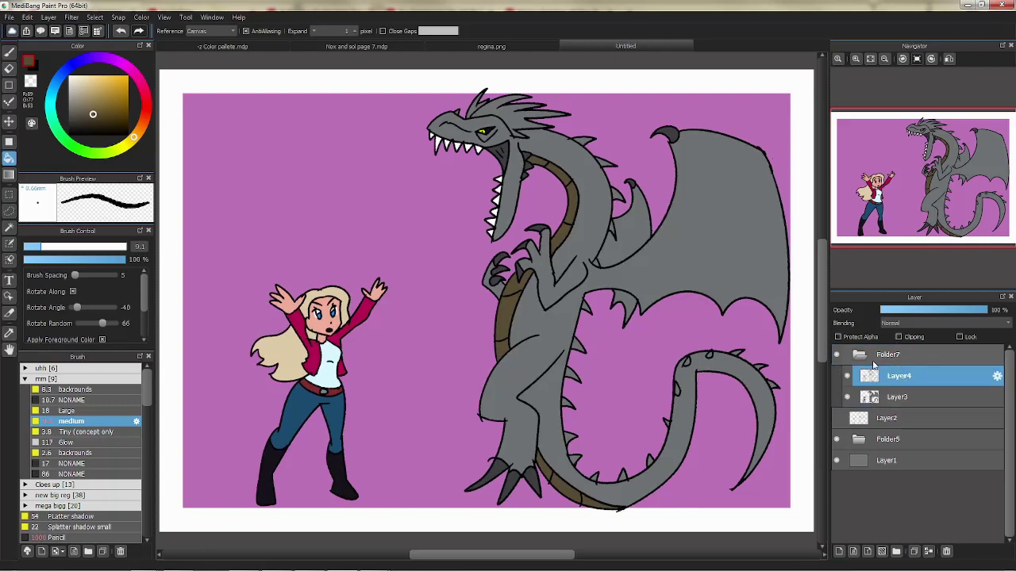
Step: Duplicate Layer3, then isolate the lower copy by hiding the upper copy, Layer4 and the background folder, Folder5
{"action": "left_click", "coordinate": [897, 397]}
{"action": "left_click", "coordinate": [913, 551]}
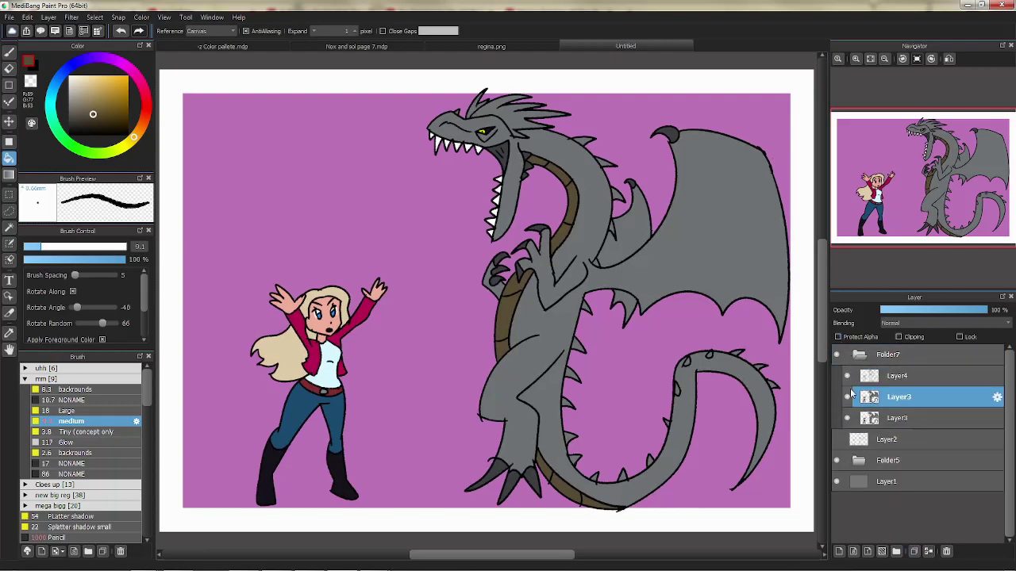
{"action": "left_click", "coordinate": [847, 397]}
{"action": "left_click", "coordinate": [896, 418]}
{"action": "left_click", "coordinate": [847, 375]}
{"action": "left_click", "coordinate": [836, 460]}
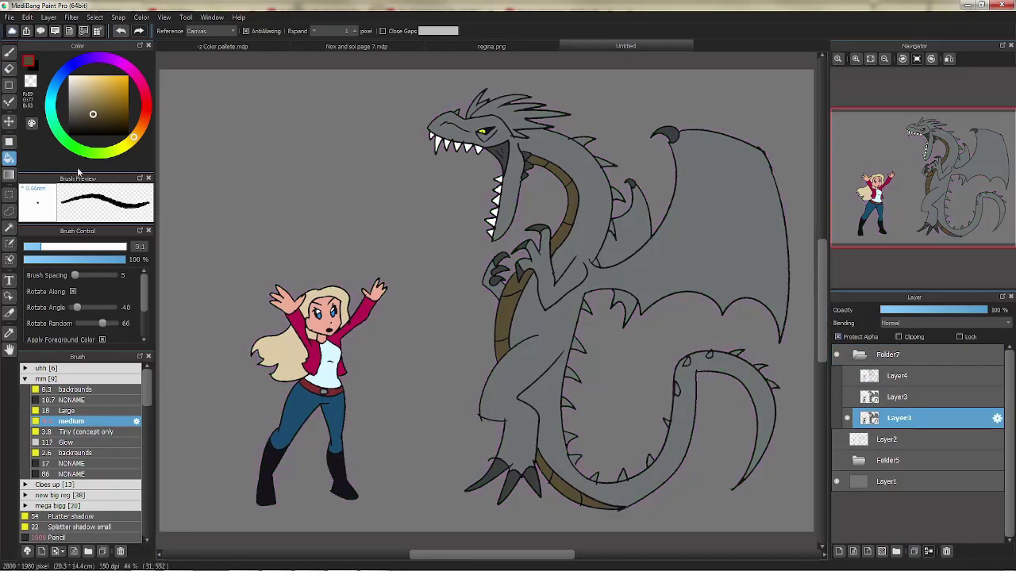
Step: Paint both figures on the lower Layer3 copy solid black with the 1000-pixel Pencil, and thicken the silhouettes with repeated expanding fills
{"action": "left_click", "coordinate": [70, 133]}
{"action": "left_click", "coordinate": [57, 537]}
{"action": "mouse_move", "coordinate": [326, 333]}
{"action": "left_mouse_down"}
{"action": "mouse_move", "coordinate": [356, 504]}
{"action": "mouse_move", "coordinate": [658, 373]}
{"action": "mouse_move", "coordinate": [587, 150]}
{"action": "mouse_move", "coordinate": [762, 310]}
{"action": "mouse_move", "coordinate": [774, 333]}
{"action": "left_mouse_up"}
{"action": "key", "text": "g"}
{"action": "left_click", "coordinate": [317, 332]}
{"action": "left_click", "coordinate": [318, 333]}
{"action": "left_click", "coordinate": [319, 333]}
{"action": "left_click", "coordinate": [551, 267]}
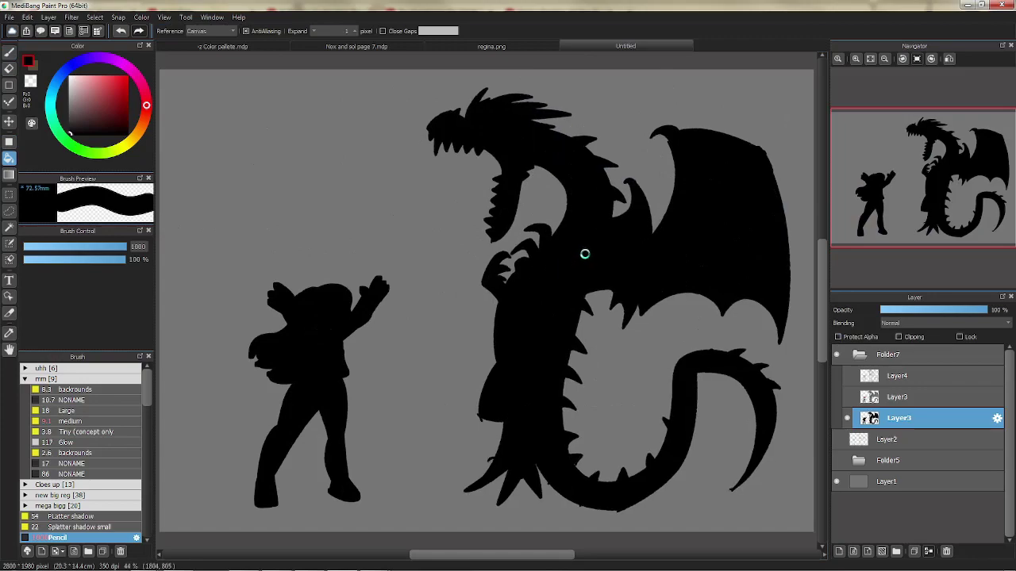
Step: Duplicate the black silhouette layer and expand the lower copy with repeated white fills to form an outer border around both figures
{"action": "left_click", "coordinate": [913, 553]}
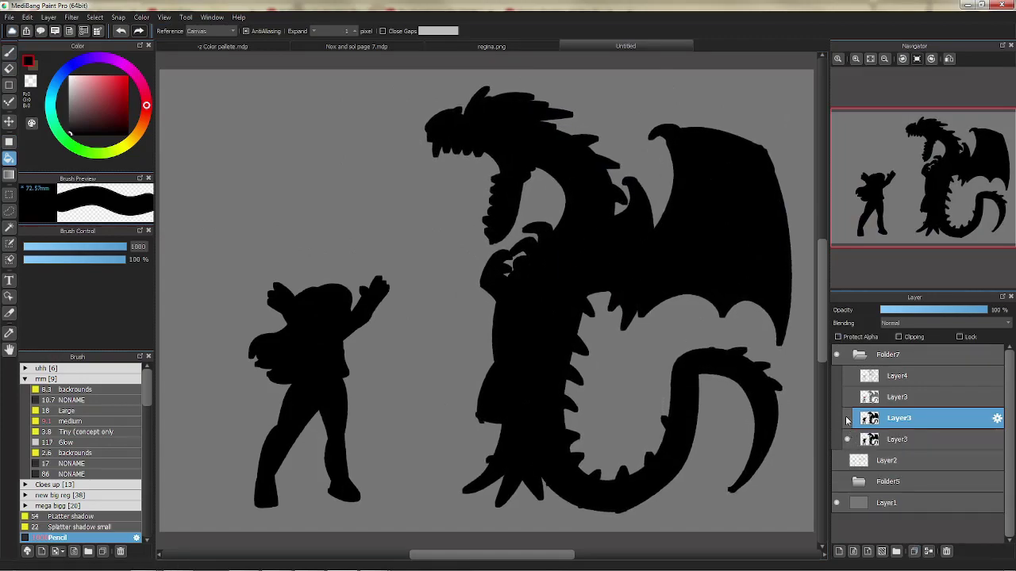
{"action": "key", "text": "x"}
{"action": "left_click", "coordinate": [585, 246]}
{"action": "left_click", "coordinate": [586, 246]}
{"action": "left_click", "coordinate": [586, 246]}
{"action": "left_click", "coordinate": [585, 246]}
{"action": "left_click", "coordinate": [585, 246]}
{"action": "left_click", "coordinate": [585, 246]}
{"action": "left_click", "coordinate": [585, 246]}
{"action": "left_click", "coordinate": [585, 246]}
{"action": "left_click", "coordinate": [319, 328]}
{"action": "left_click", "coordinate": [319, 327]}
{"action": "left_click", "coordinate": [318, 327]}
{"action": "left_click", "coordinate": [319, 328]}
{"action": "left_click", "coordinate": [319, 328]}
{"action": "left_click", "coordinate": [319, 328]}
{"action": "left_click", "coordinate": [319, 328]}
Step: Show all character layers and the purple background folder again, and collapse Folder7
{"action": "left_click_drag", "start_coordinate": [846, 419], "coordinate": [847, 376]}
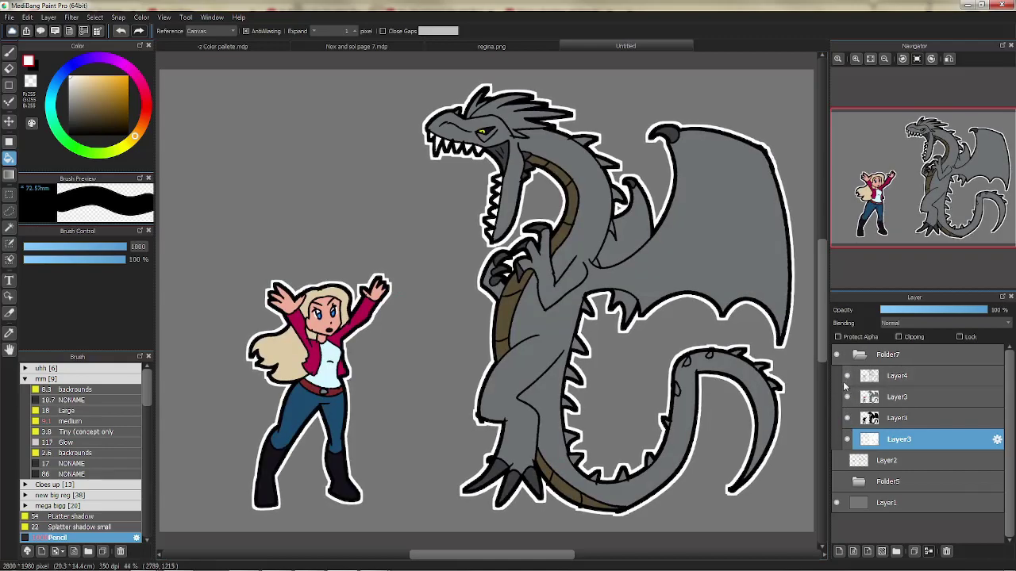
{"action": "left_click", "coordinate": [861, 354]}
{"action": "left_click", "coordinate": [837, 397]}
Step: Create a new folder above Folder7 containing two empty layers
{"action": "left_click", "coordinate": [896, 551]}
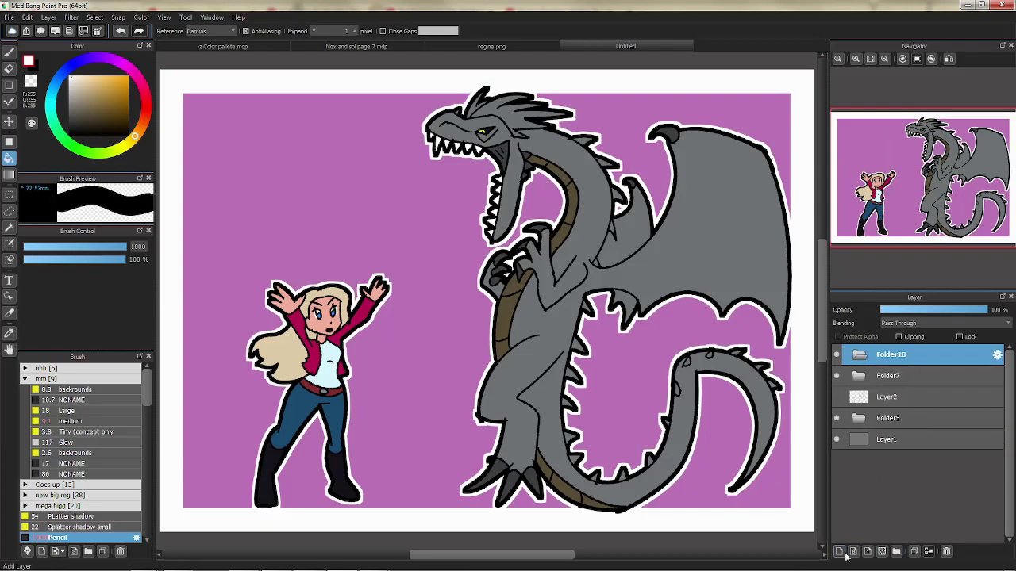
{"action": "left_click", "coordinate": [839, 552]}
{"action": "left_click", "coordinate": [839, 552]}
Step: Paint a fire blast from the dragon's mouth, splitting above the girl's hand, on Layer12 with the Main brush in yellow, RGB 255, 240, 0
{"action": "key", "text": "b"}
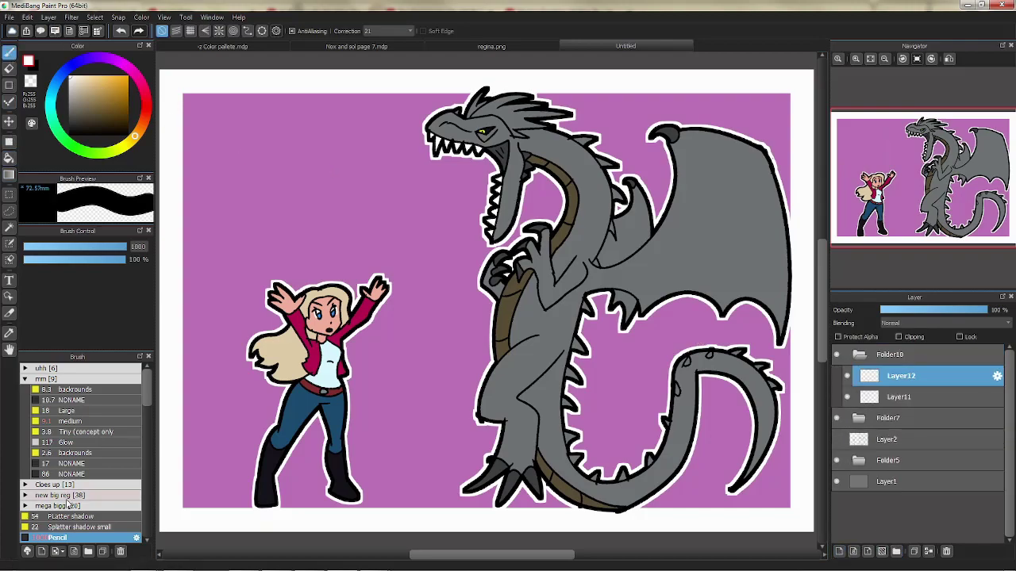
{"action": "left_click", "coordinate": [25, 495]}
{"action": "left_click", "coordinate": [71, 507]}
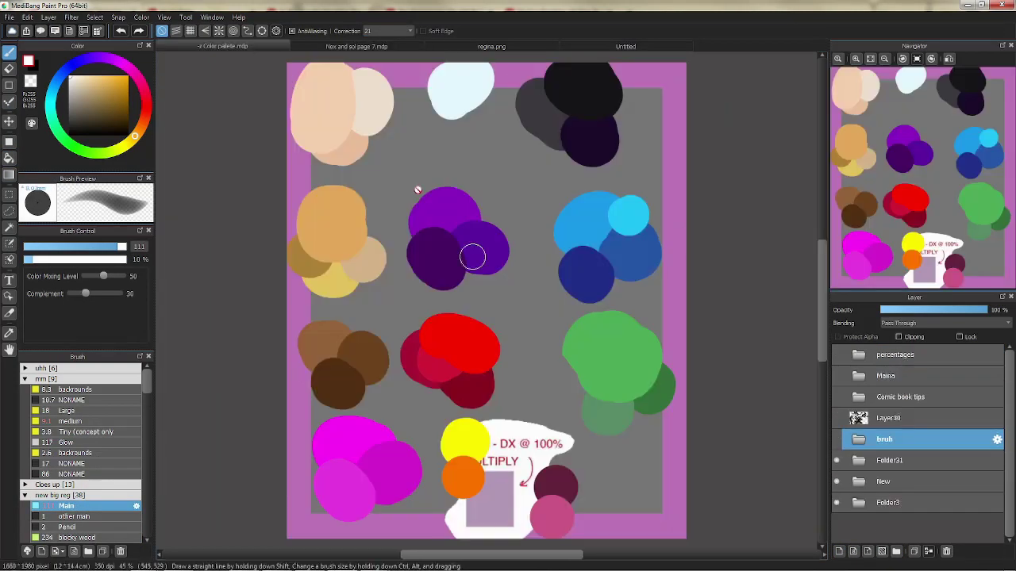
{"action": "right_click", "coordinate": [461, 437]}
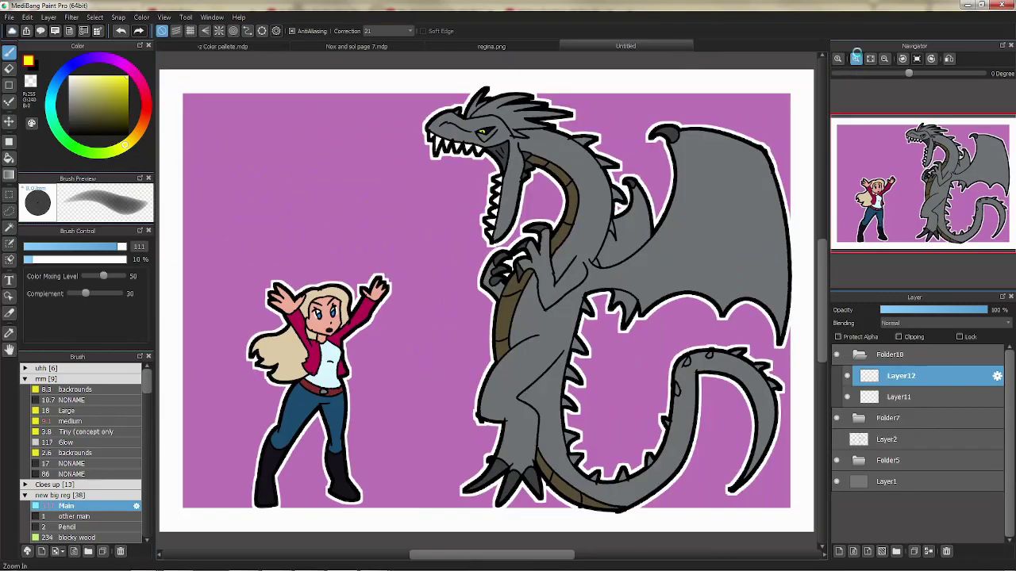
{"action": "scroll", "coordinate": [585, 150], "scroll_direction": "up", "scroll_amount": 1}
{"action": "mouse_move", "coordinate": [492, 234]}
{"action": "left_mouse_down"}
{"action": "mouse_move", "coordinate": [626, 124]}
{"action": "mouse_move", "coordinate": [500, 230]}
{"action": "left_mouse_up"}
{"action": "mouse_move", "coordinate": [615, 131]}
{"action": "left_mouse_down"}
{"action": "mouse_move", "coordinate": [508, 252]}
{"action": "mouse_move", "coordinate": [472, 214]}
{"action": "mouse_move", "coordinate": [444, 111]}
{"action": "left_mouse_up"}
{"action": "mouse_move", "coordinate": [508, 234]}
{"action": "left_mouse_down"}
{"action": "mouse_move", "coordinate": [373, 198]}
{"action": "mouse_move", "coordinate": [523, 357]}
{"action": "mouse_move", "coordinate": [575, 389]}
{"action": "mouse_move", "coordinate": [570, 406]}
{"action": "left_mouse_up"}
{"action": "mouse_move", "coordinate": [514, 230]}
{"action": "left_mouse_down"}
{"action": "mouse_move", "coordinate": [613, 350]}
{"action": "mouse_move", "coordinate": [544, 401]}
{"action": "left_mouse_up"}
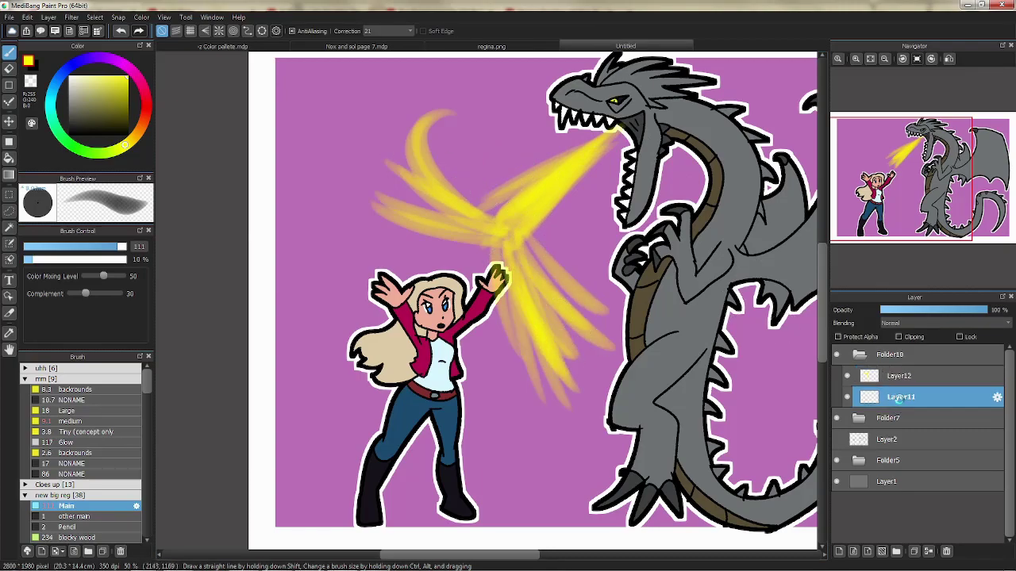
Step: Airbrush an orange glow, RGB 255, 115, 0, around the fire on Layer11, and move Folder7 above the fire's folder
{"action": "left_click", "coordinate": [900, 397]}
{"action": "left_click_drag", "start_coordinate": [330, 85], "coordinate": [260, 87]}
{"action": "scroll", "coordinate": [95, 444], "scroll_direction": "down", "scroll_amount": 5}
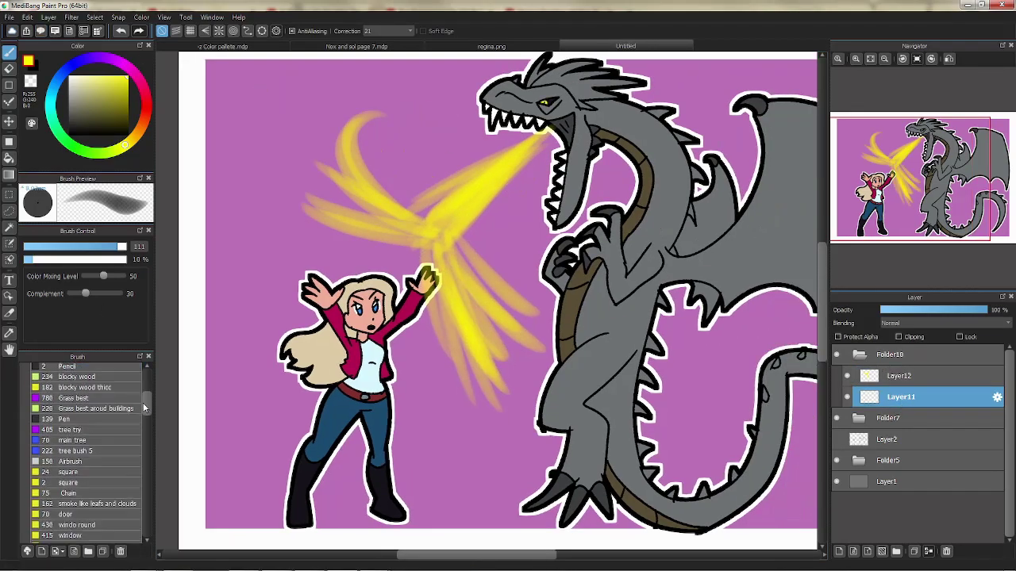
{"action": "left_click", "coordinate": [24, 531]}
{"action": "left_click", "coordinate": [24, 541]}
{"action": "scroll", "coordinate": [85, 489], "scroll_direction": "down", "scroll_amount": 5}
{"action": "left_click", "coordinate": [60, 489]}
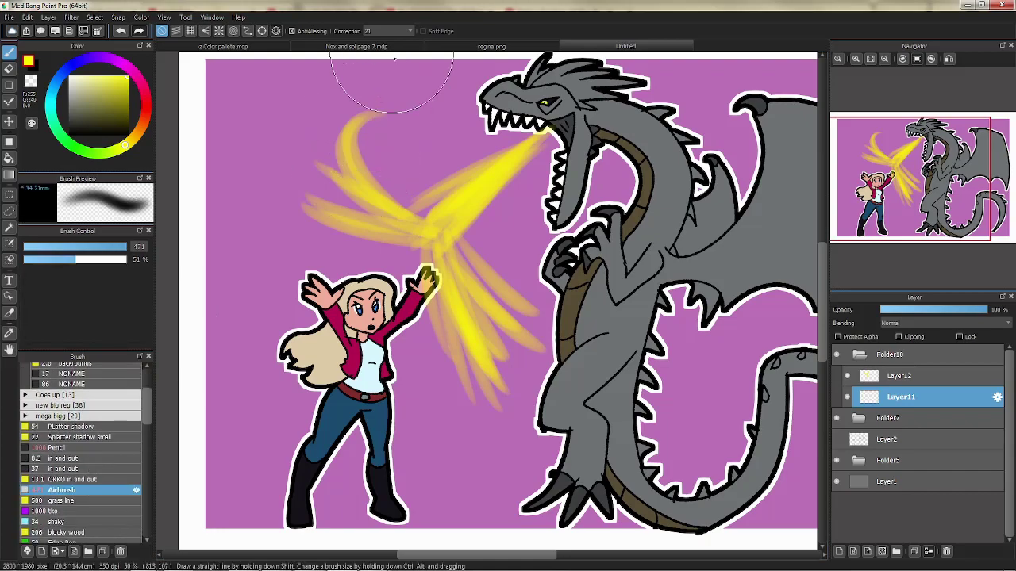
{"action": "left_click", "coordinate": [356, 46]}
{"action": "left_click", "coordinate": [222, 46]}
{"action": "left_click", "coordinate": [657, 47]}
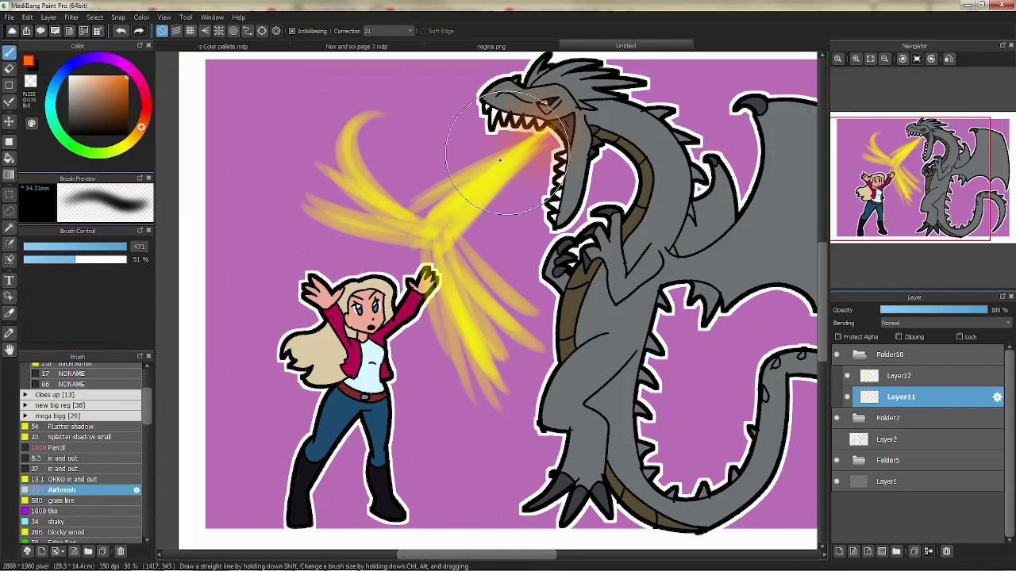
{"action": "left_click_drag", "start_coordinate": [888, 418], "coordinate": [894, 356]}
{"action": "left_click", "coordinate": [898, 417]}
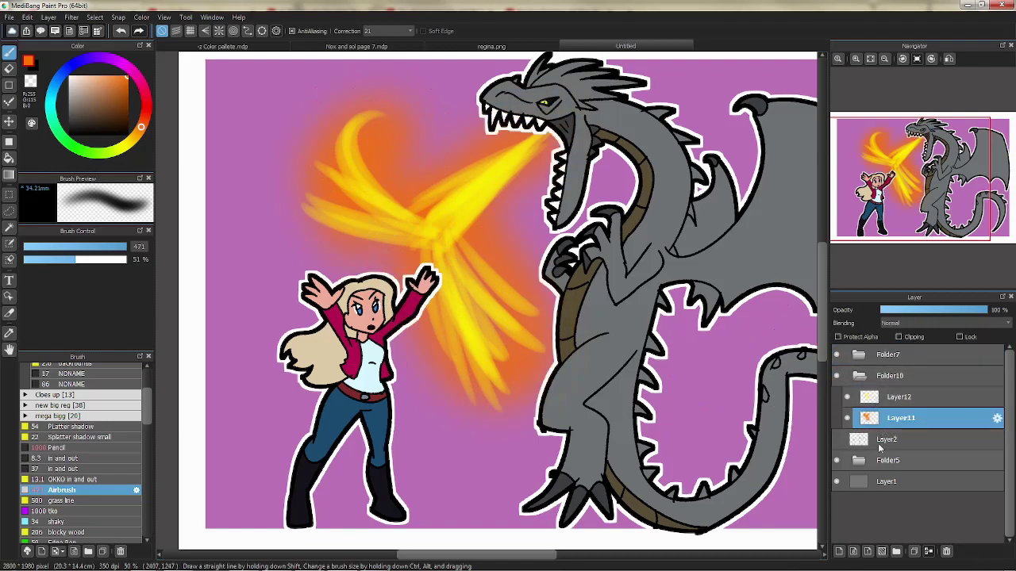
Step: Add a layer below Layer11 and paint white wisps trailing from the fire's outer ends with the Main brush
{"action": "left_click", "coordinate": [839, 551]}
{"action": "left_click", "coordinate": [900, 439]}
{"action": "left_click", "coordinate": [25, 405]}
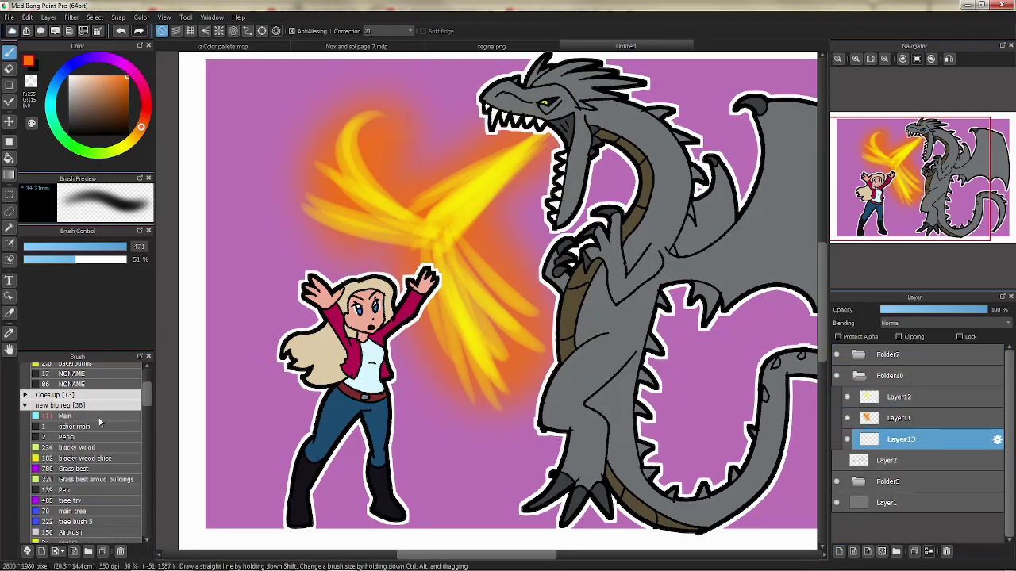
{"action": "left_click", "coordinate": [66, 415]}
{"action": "left_click", "coordinate": [70, 77]}
{"action": "left_click_drag", "start_coordinate": [416, 238], "coordinate": [238, 203]}
{"action": "left_click_drag", "start_coordinate": [468, 458], "coordinate": [415, 225]}
{"action": "left_click_drag", "start_coordinate": [476, 377], "coordinate": [424, 488]}
{"action": "left_click_drag", "start_coordinate": [318, 205], "coordinate": [218, 242]}
{"action": "left_click_drag", "start_coordinate": [381, 242], "coordinate": [230, 208]}
{"action": "left_click_drag", "start_coordinate": [468, 441], "coordinate": [433, 267]}
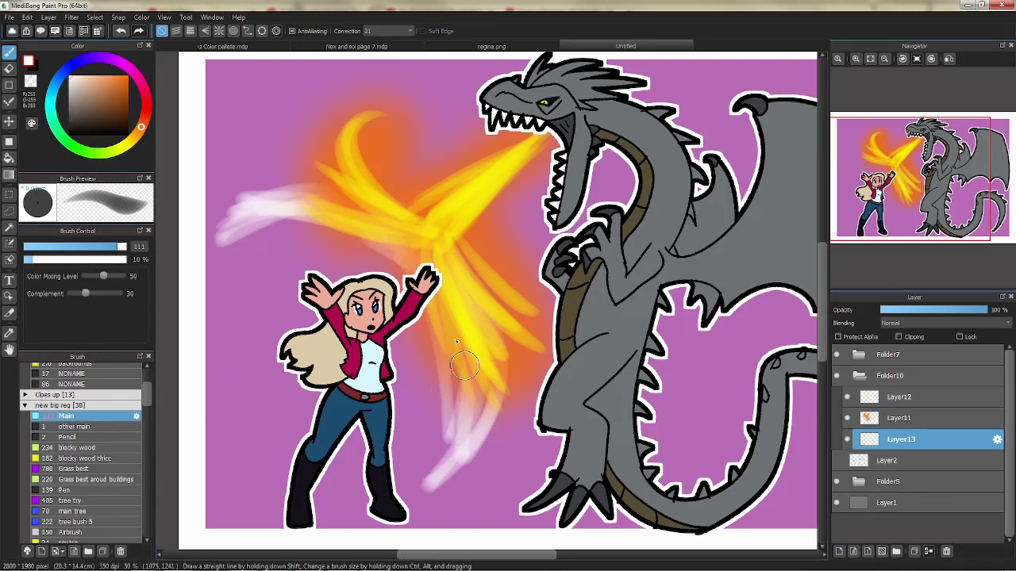
Step: Soften the fire's flames on Layer12 with the Main brush in transparent colour at size 371, and collapse Folder10
{"action": "scroll", "coordinate": [465, 318], "scroll_direction": "down", "scroll_amount": 3}
{"action": "scroll", "coordinate": [505, 293], "scroll_direction": "up", "scroll_amount": 3}
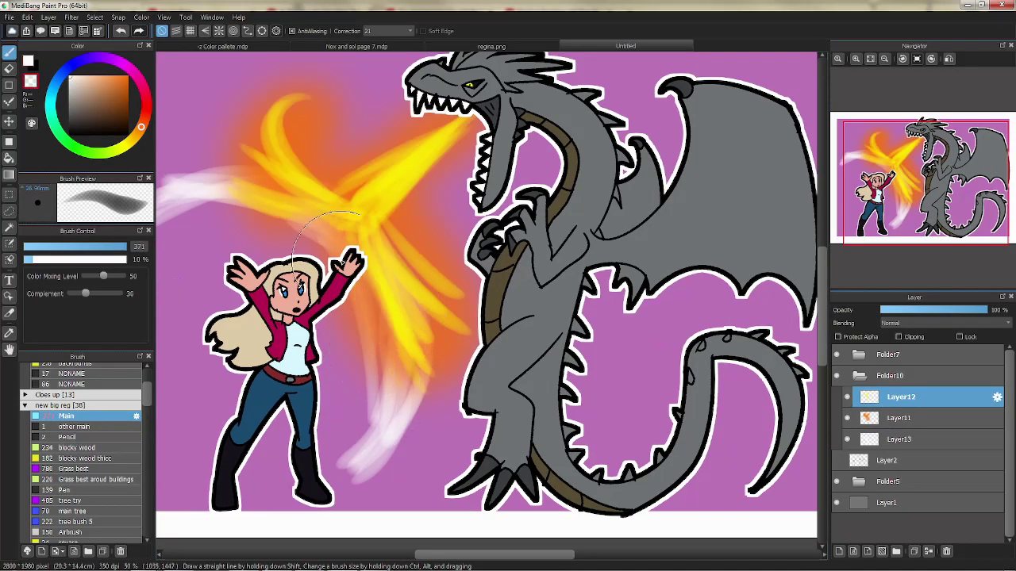
{"action": "scroll", "coordinate": [674, 373], "scroll_direction": "down", "scroll_amount": 2}
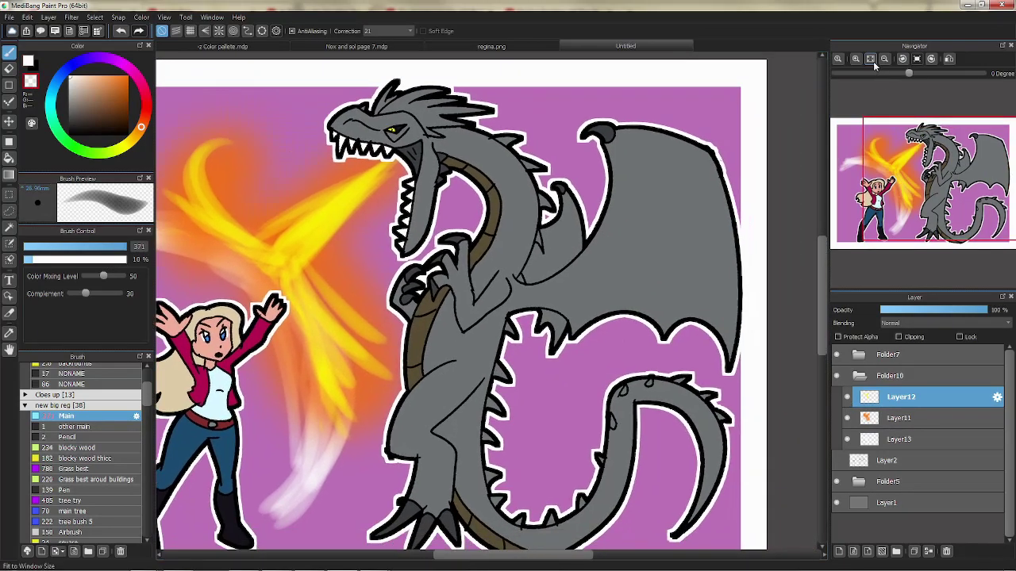
{"action": "scroll", "coordinate": [398, 171], "scroll_direction": "down", "scroll_amount": 1}
{"action": "left_click", "coordinate": [30, 80]}
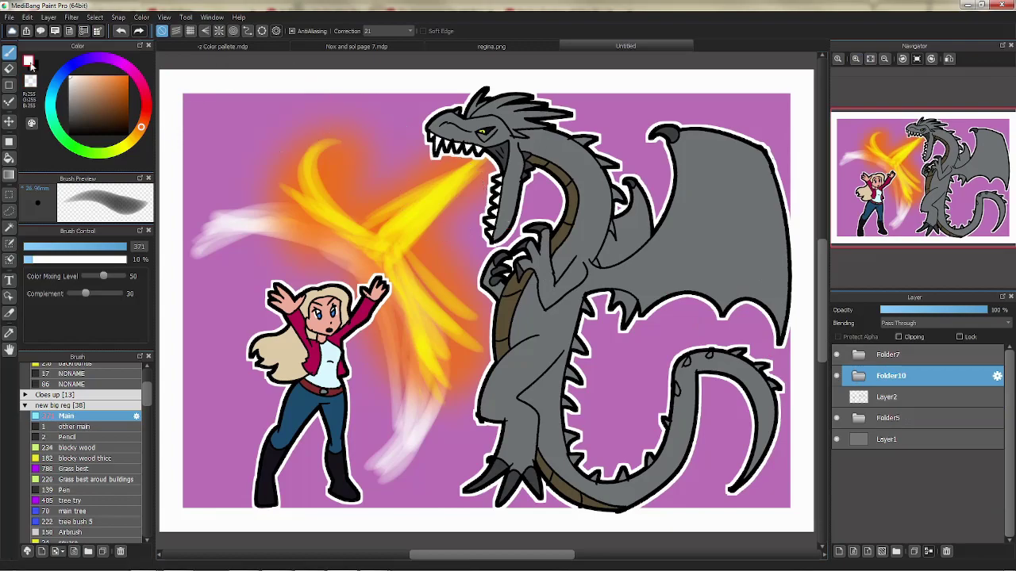
Step: Choose the 17-pixel NONAME brush from the mm set and set the colour to black
{"action": "left_click", "coordinate": [79, 405]}
{"action": "left_click", "coordinate": [117, 376]}
{"action": "scroll", "coordinate": [118, 383], "scroll_direction": "up", "scroll_amount": 3}
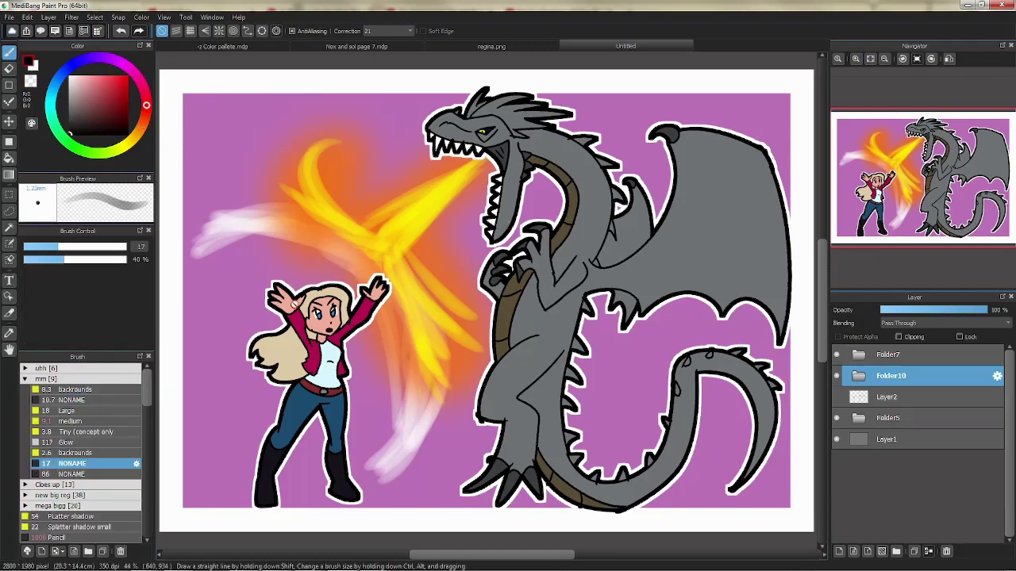